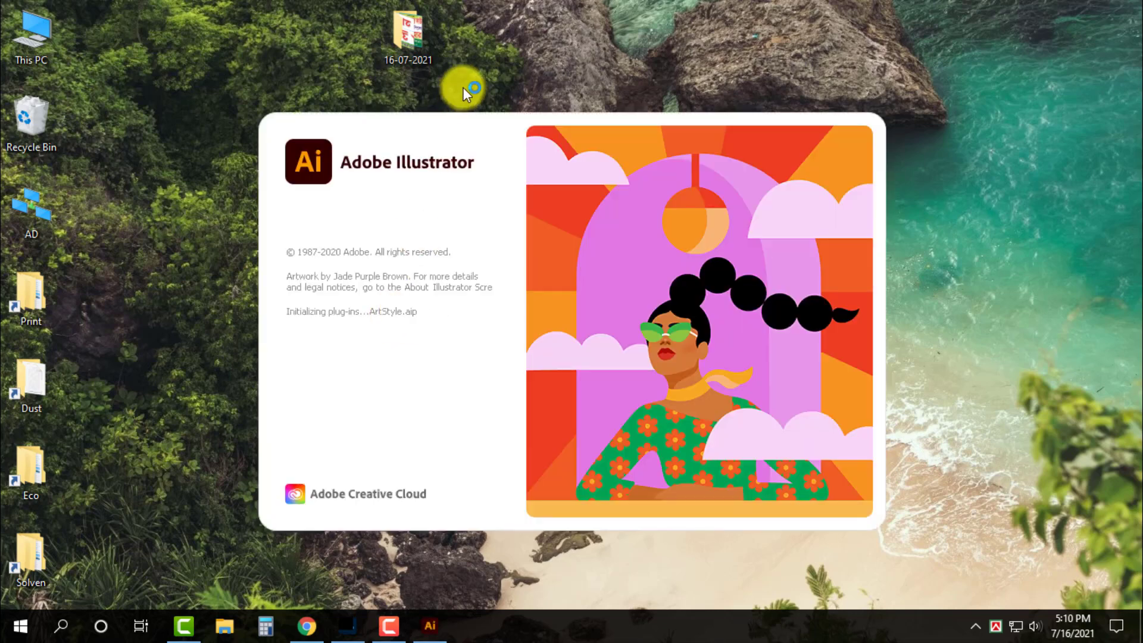
right_click(503, 48)
click(557, 96)
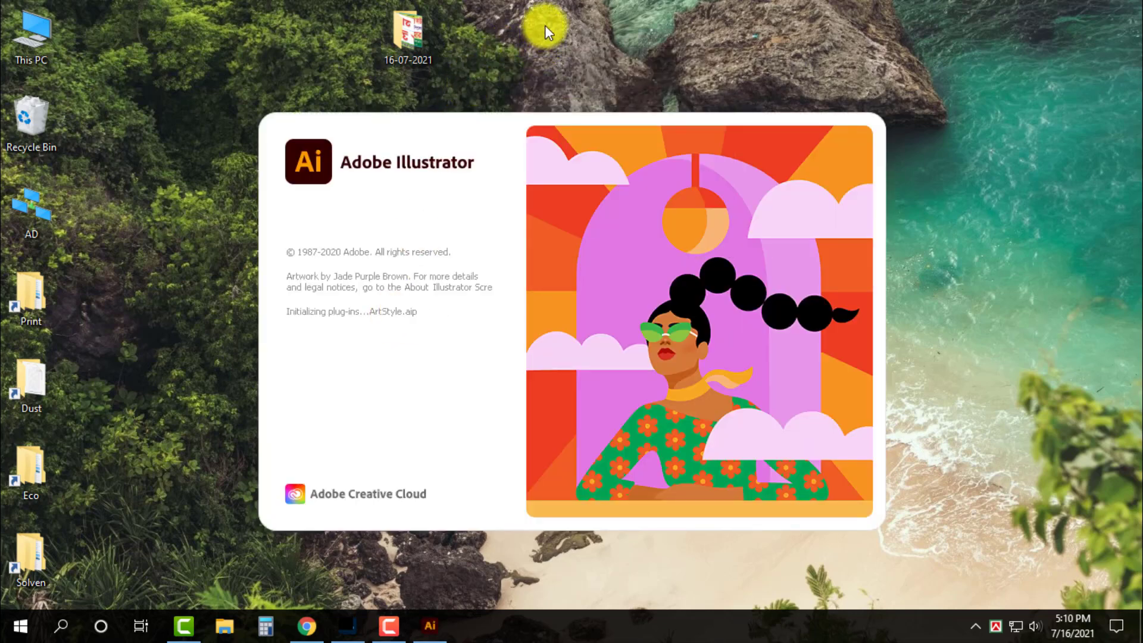
right_click(549, 19)
click(593, 67)
right_click(573, 31)
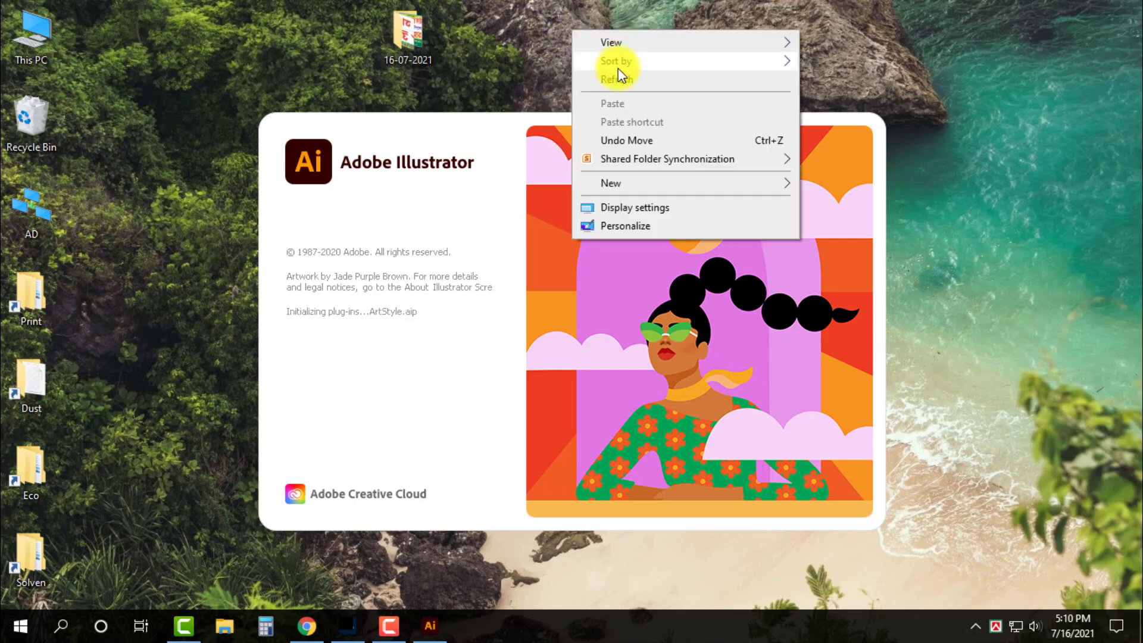
click(618, 77)
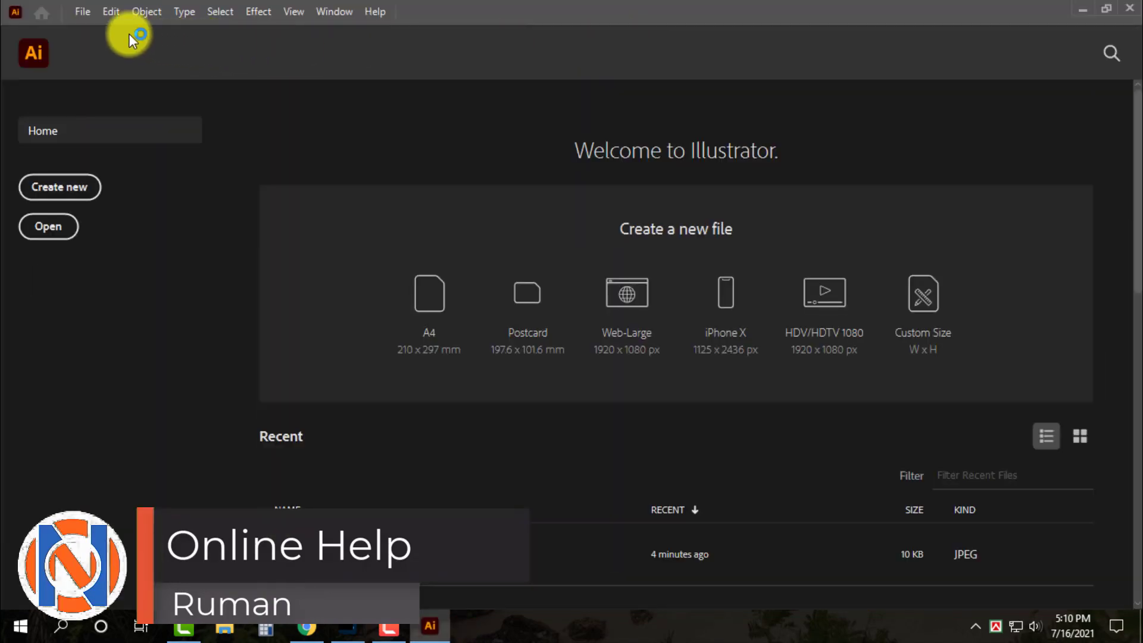
Create a new portrait A4 document with one artboard, inch units, CMYK colour and 300 ppi raster effects
click(74, 12)
click(99, 28)
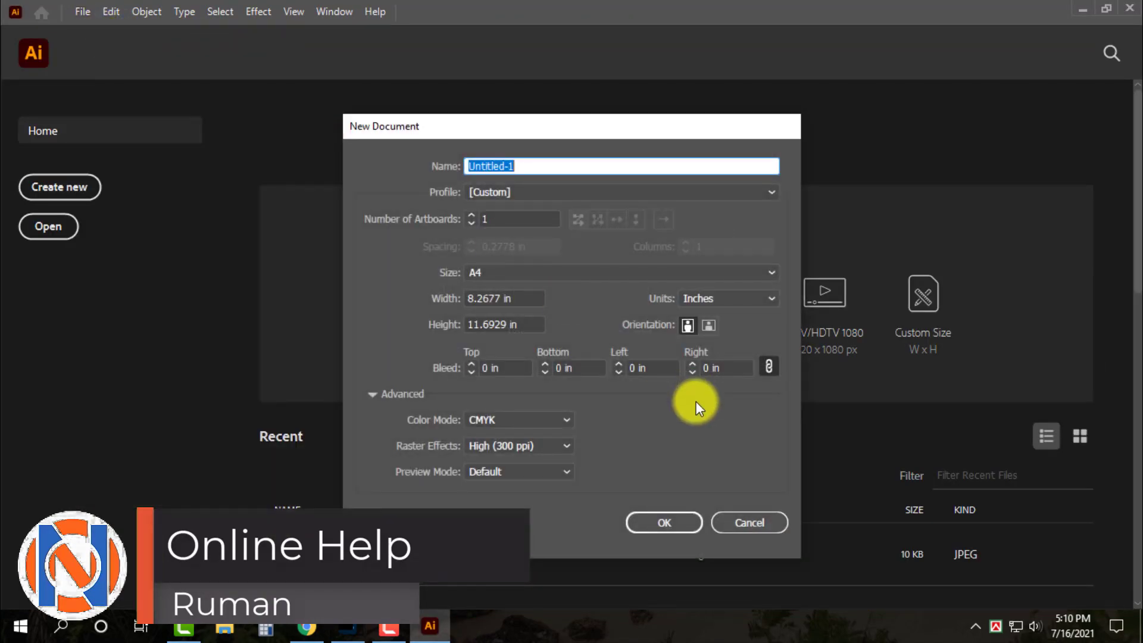
click(665, 523)
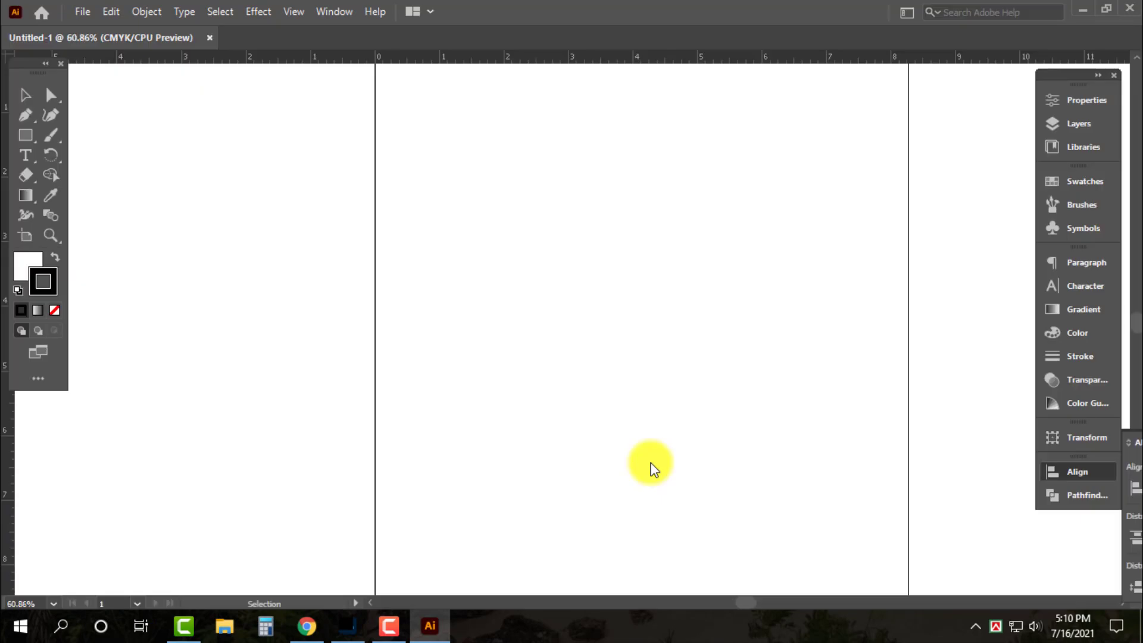
key(v)
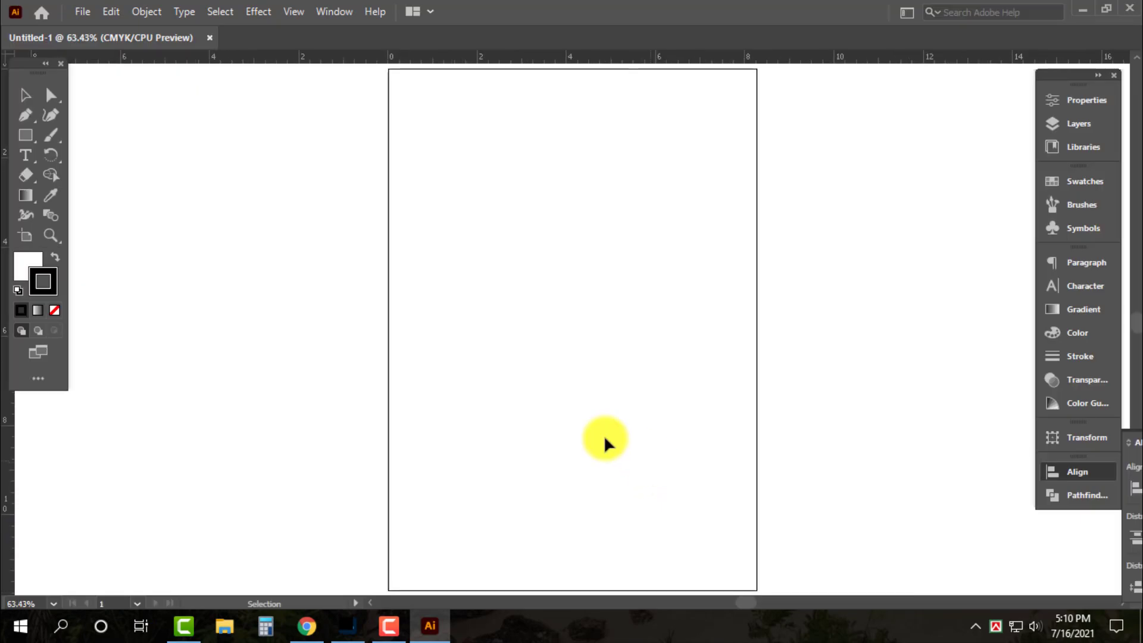
Create a five-sided polygon on the upper part of the artboard and move it near the artboard's horizontal centre
click(28, 132)
drag(27, 132, 101, 174)
click(471, 252)
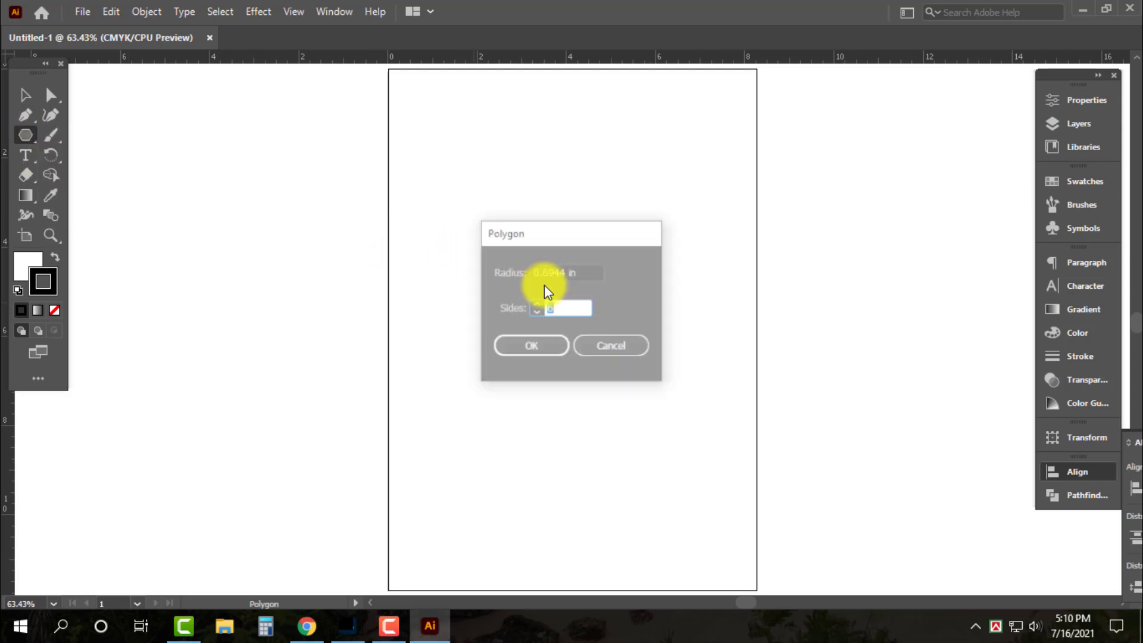
text(5)
key(Return)
key(v)
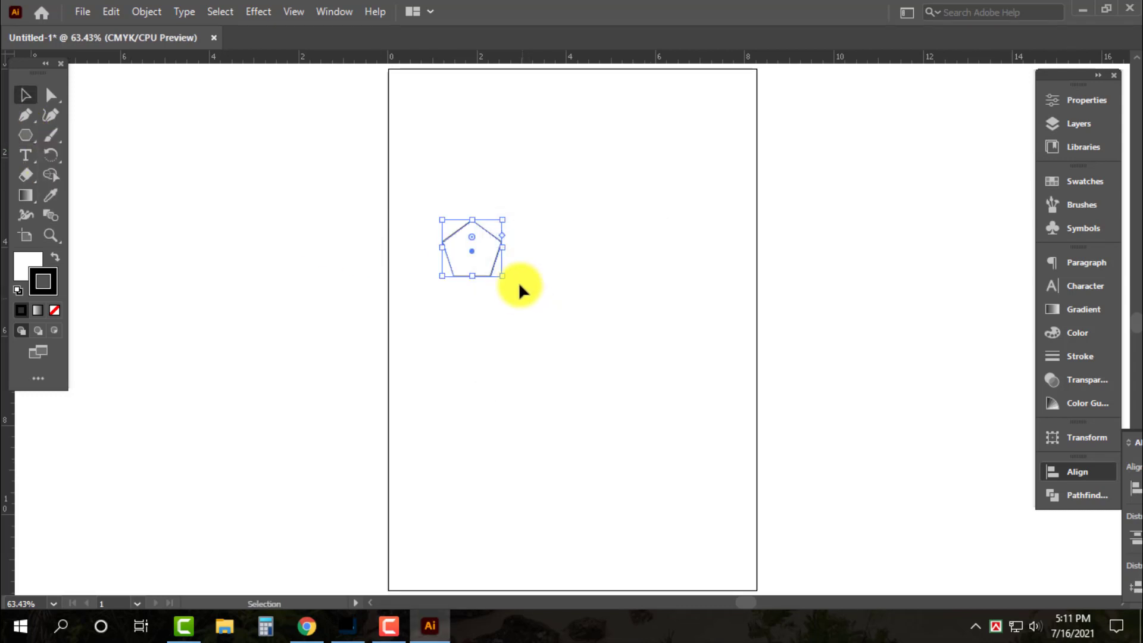
drag(481, 248, 573, 248)
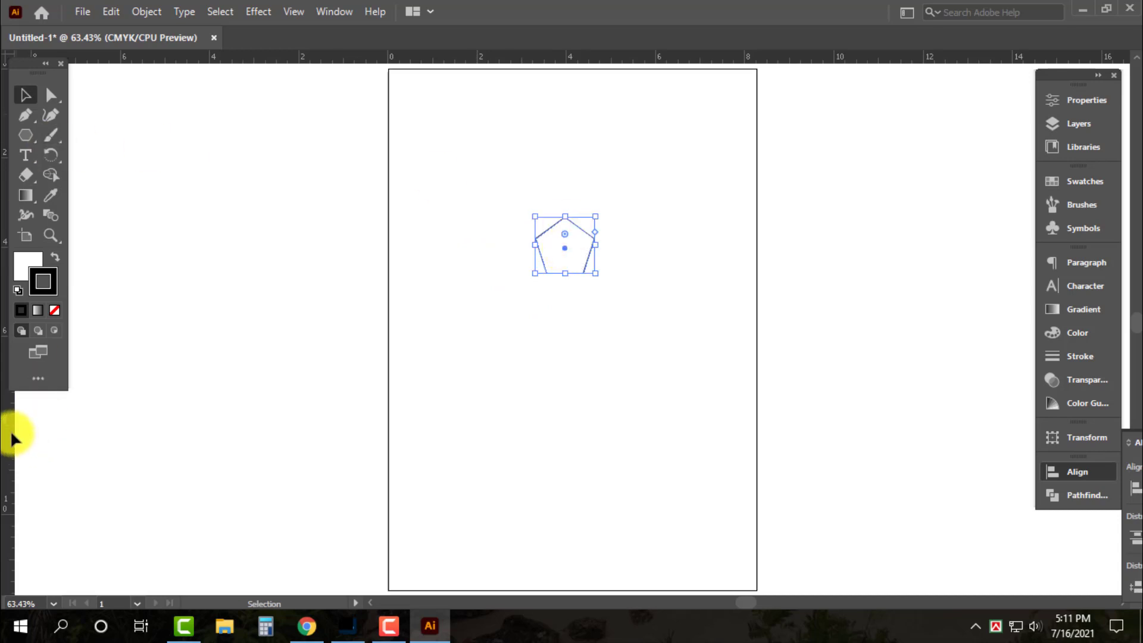
Place a vertical guide through the pentagon's centre, and flip and enlarge the pentagon about its centre so it points downward
drag(10, 430, 565, 357)
click(564, 238)
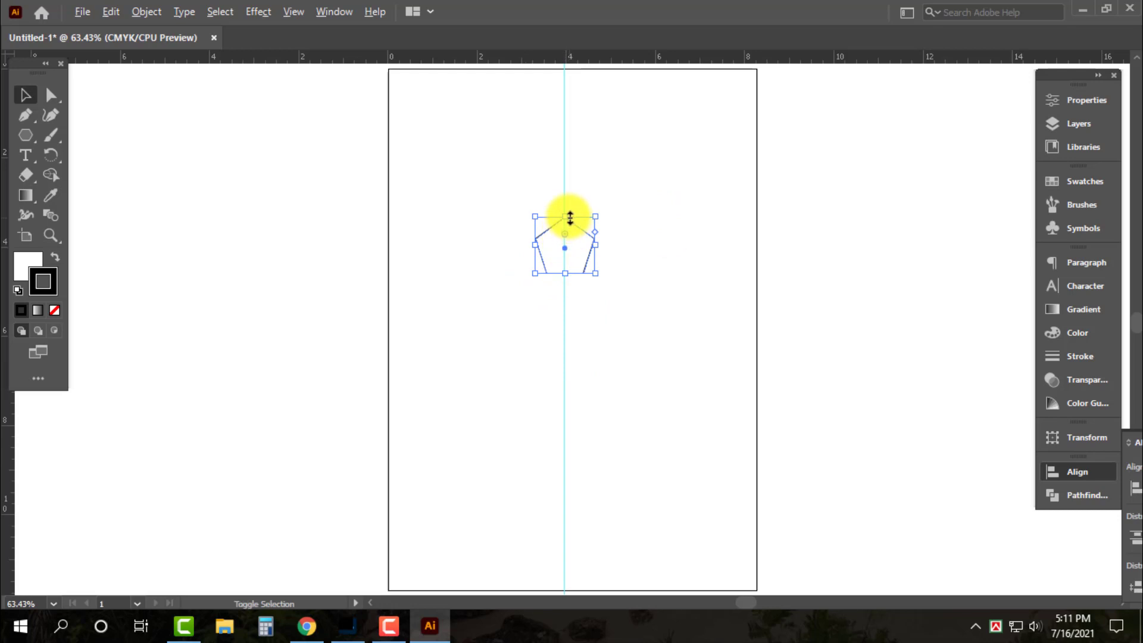
drag(565, 217, 575, 359)
click(651, 128)
click(594, 205)
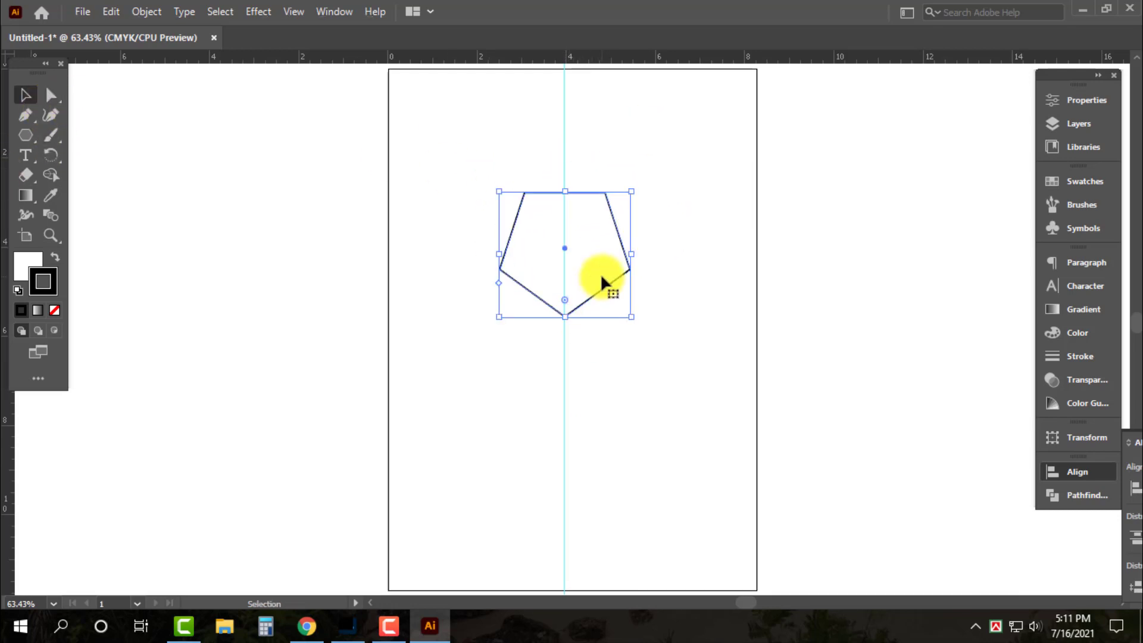
Move the pentagon's two side anchor points straight up to form a diamond outline
click(52, 95)
drag(462, 257, 678, 281)
key(shift+Up)
key(shift+Up)
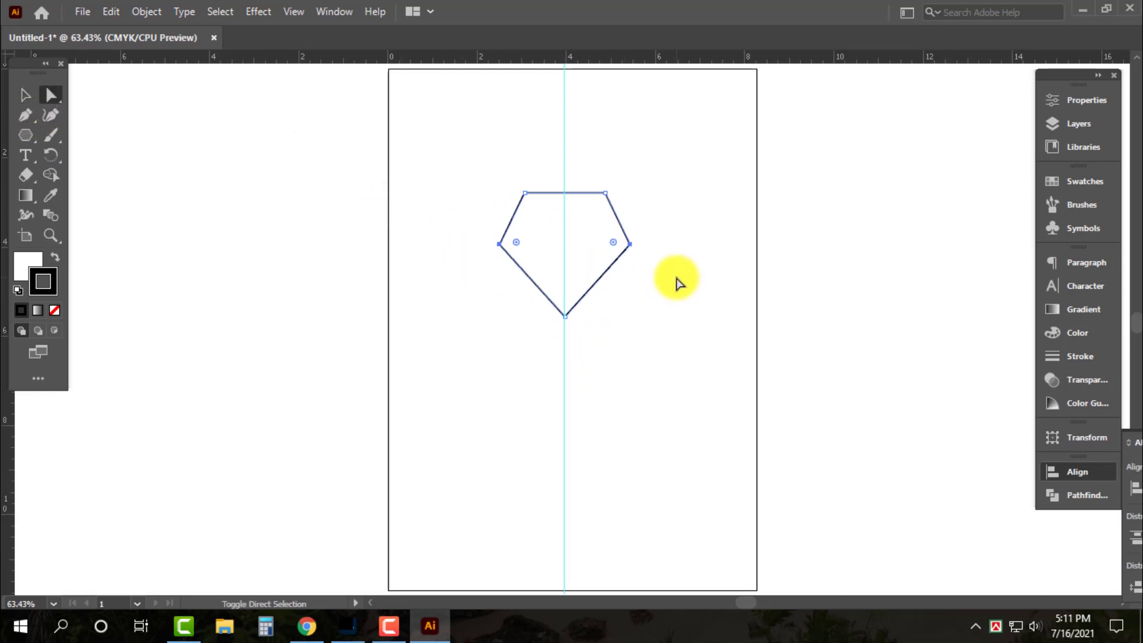
key(shift+Up)
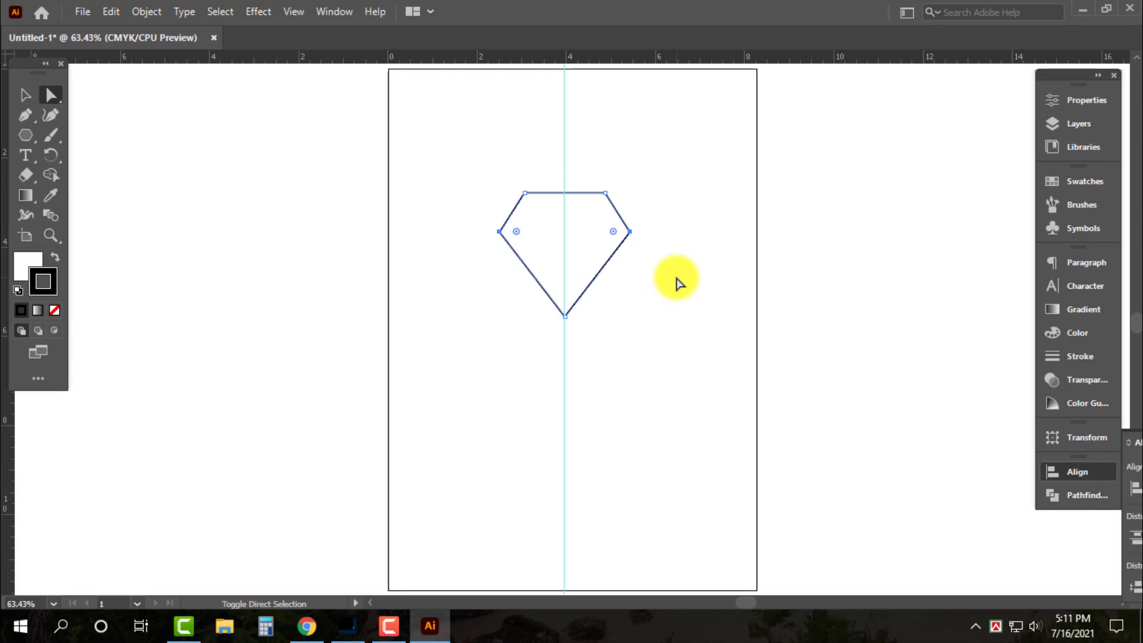
Set the diamond outline's stroke weight to 10 pt and increase it to 14 pt
key(ctrl+a)
key(ctrl+1)
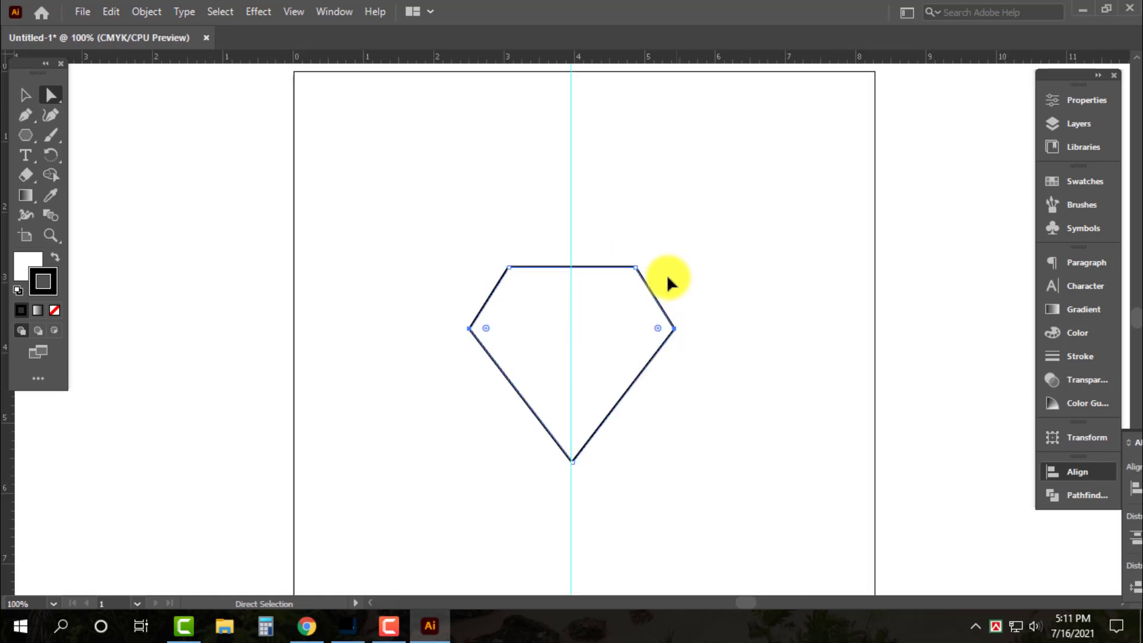
key(v)
click(713, 213)
click(580, 356)
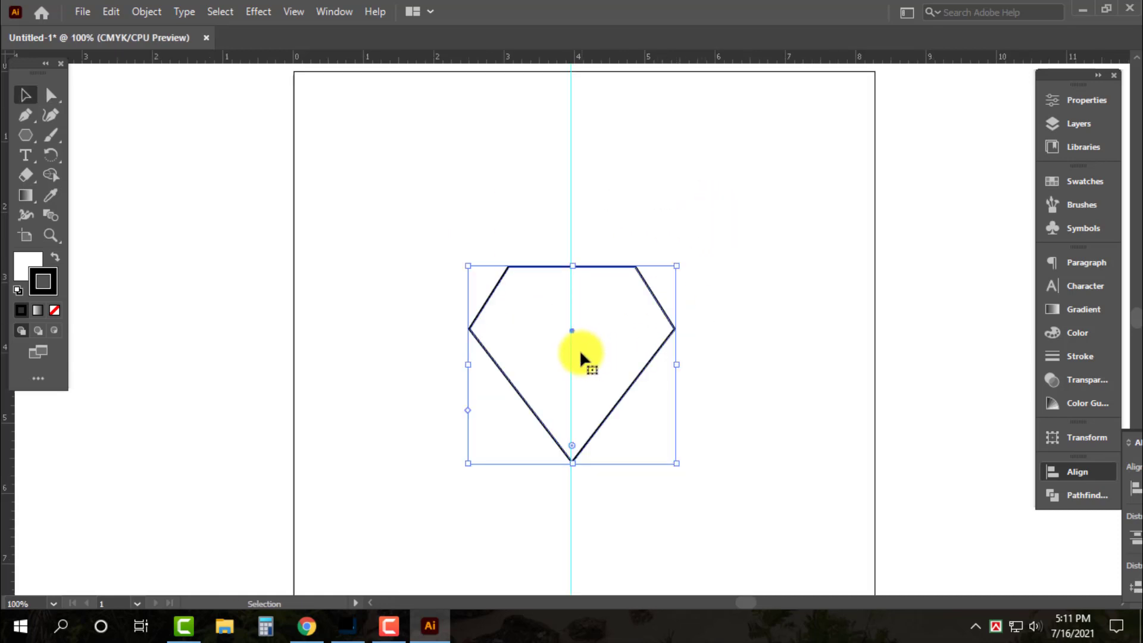
click(624, 218)
mouse_move(497, 195)
mouse_down()
mouse_move(632, 394)
mouse_move(635, 371)
mouse_up()
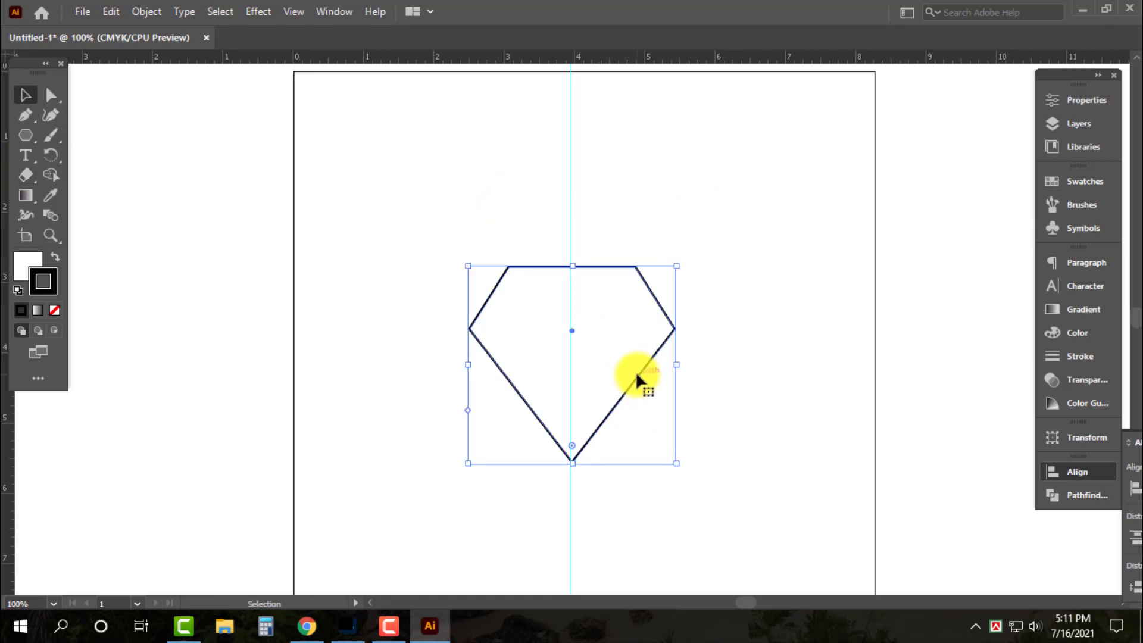
click(1079, 356)
click(934, 279)
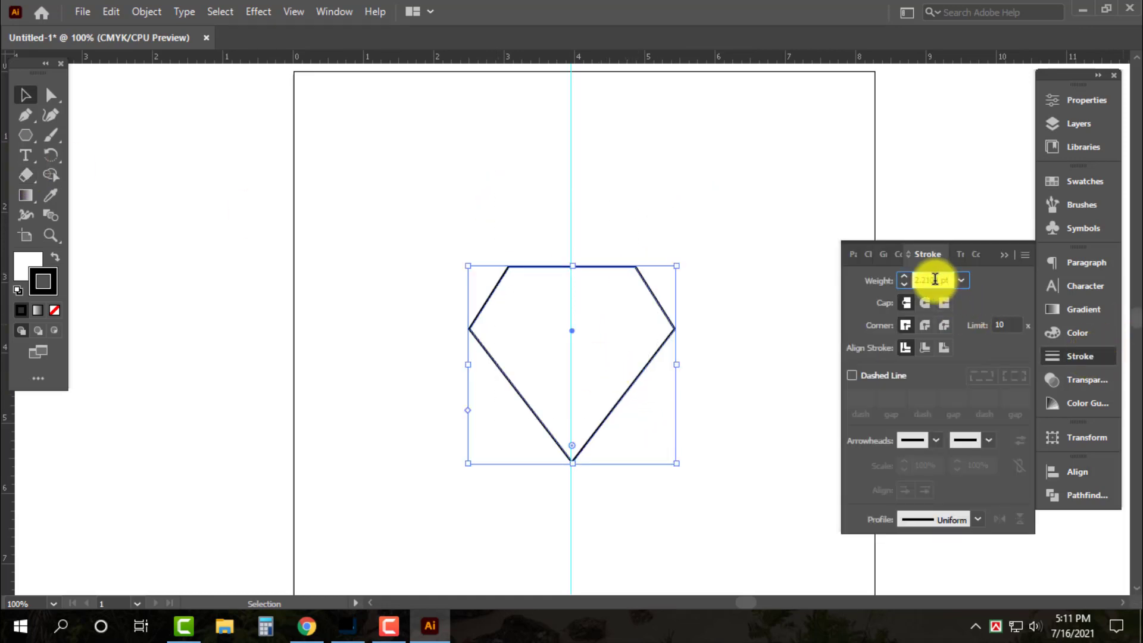
text(10)
key(Return)
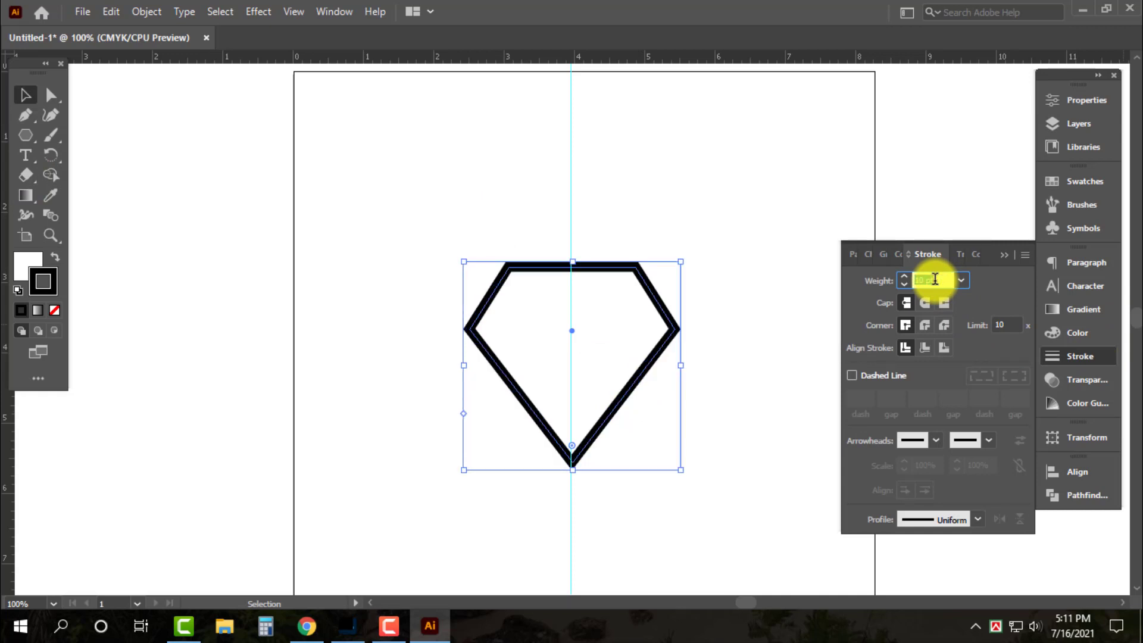
key(Up)
key(Up)
key(Up)
key(Up)
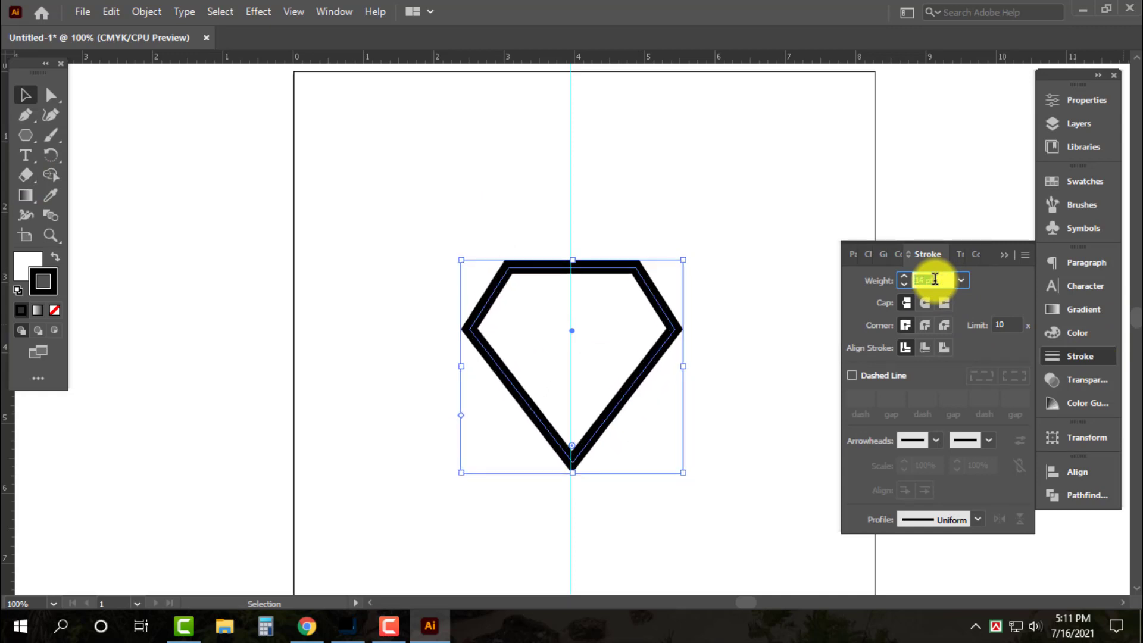
click(669, 195)
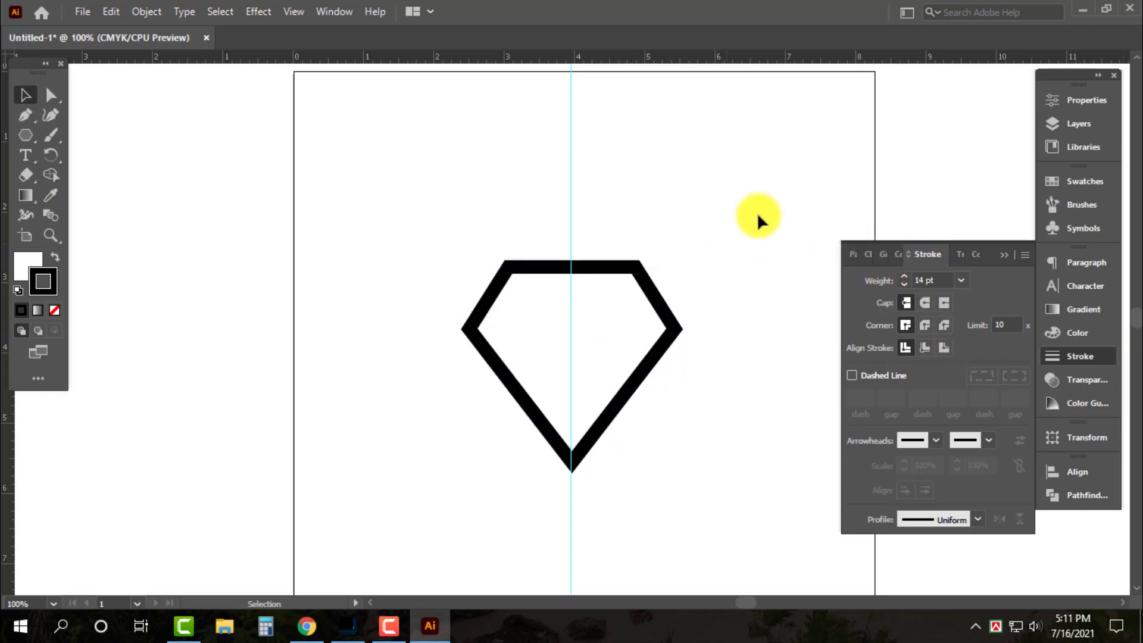
Set the diamond outline's stroke weight to 12 pt
drag(758, 215, 489, 366)
click(926, 281)
text(12)
key(Return)
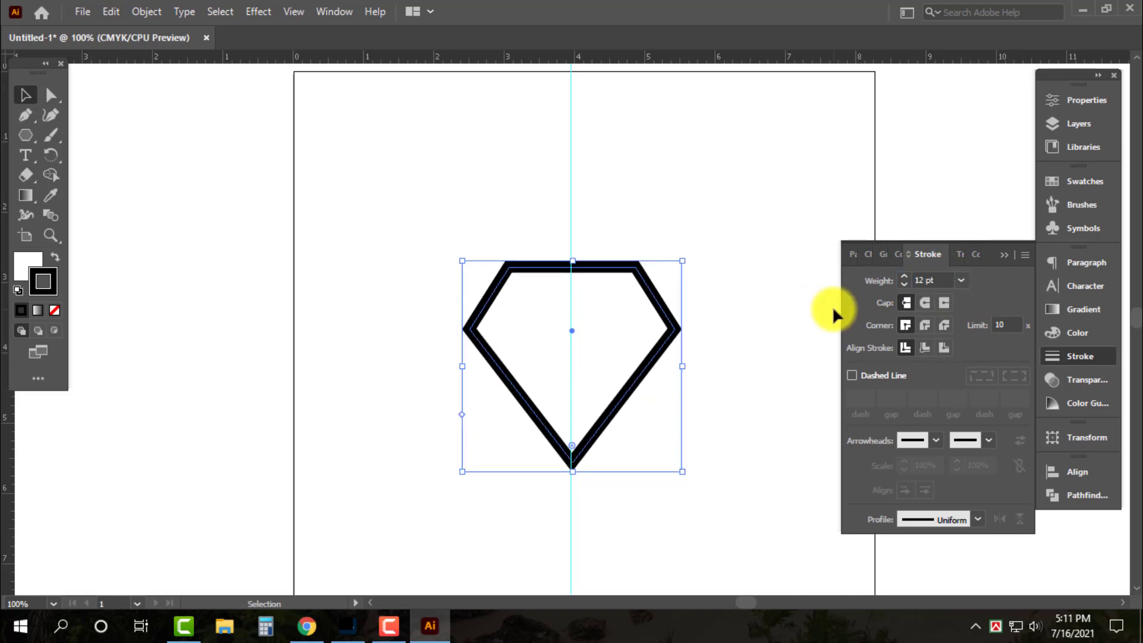
click(697, 216)
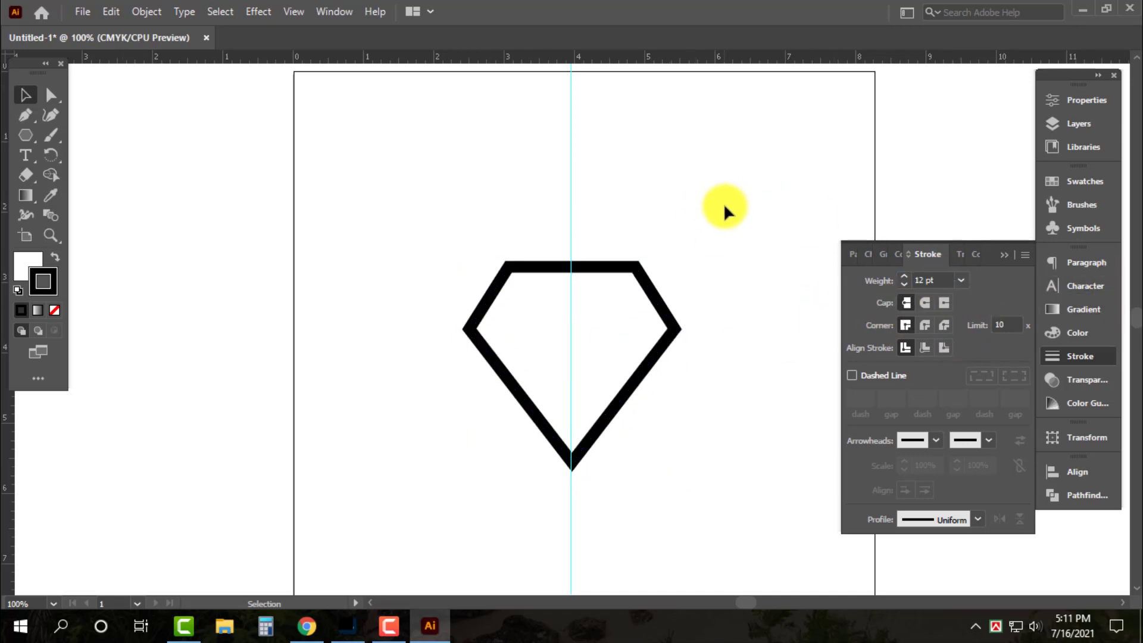
Draw a straight horizontal line with the Pen tool between the diamond's left and right corners
drag(447, 205, 544, 331)
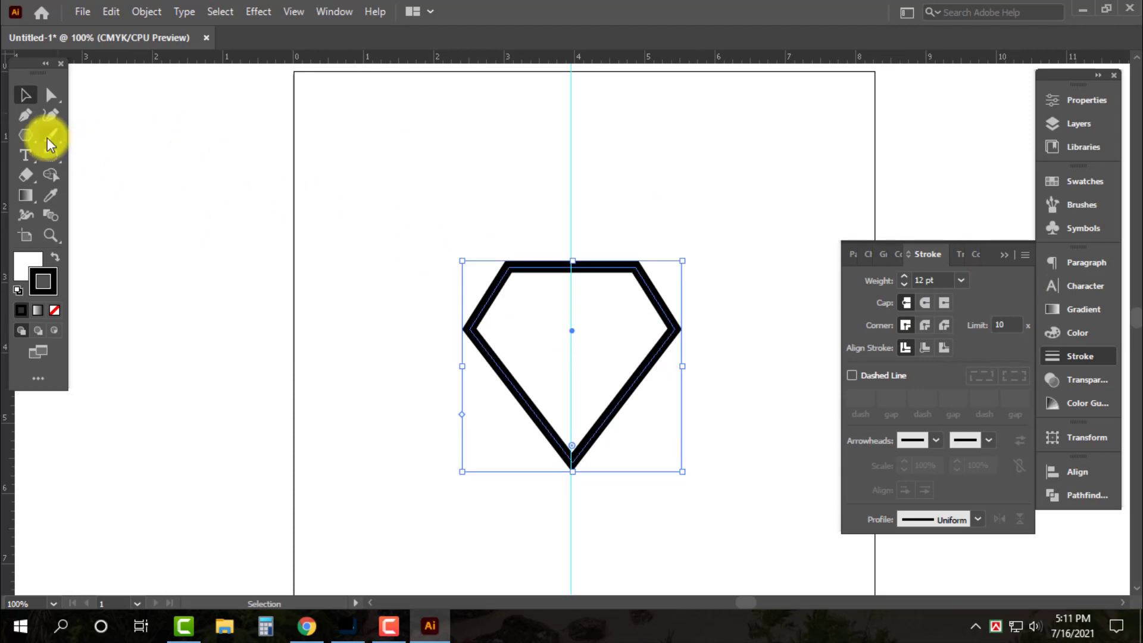
click(26, 116)
click(470, 329)
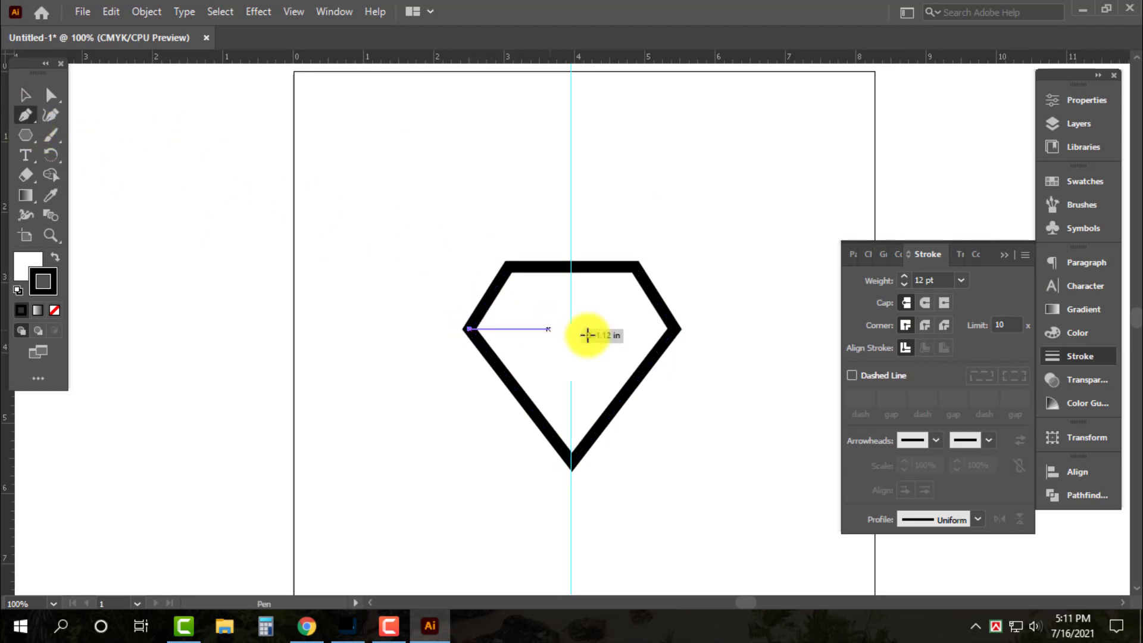
click(677, 330)
key(v)
click(704, 315)
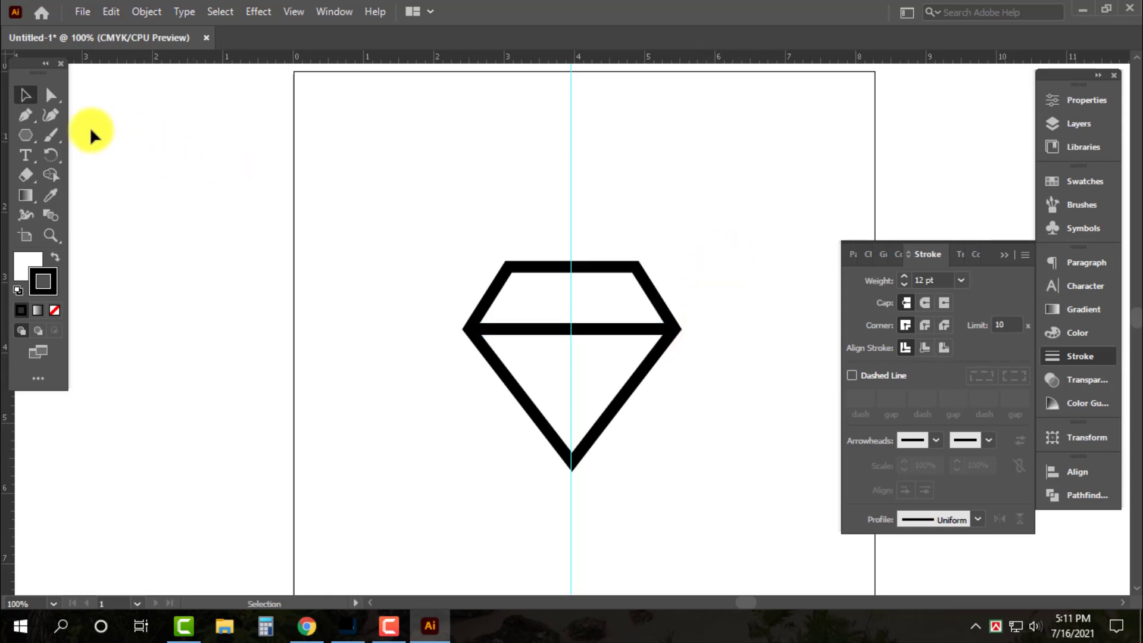
Start a Pen path at the diamond's upper-left corner
click(29, 115)
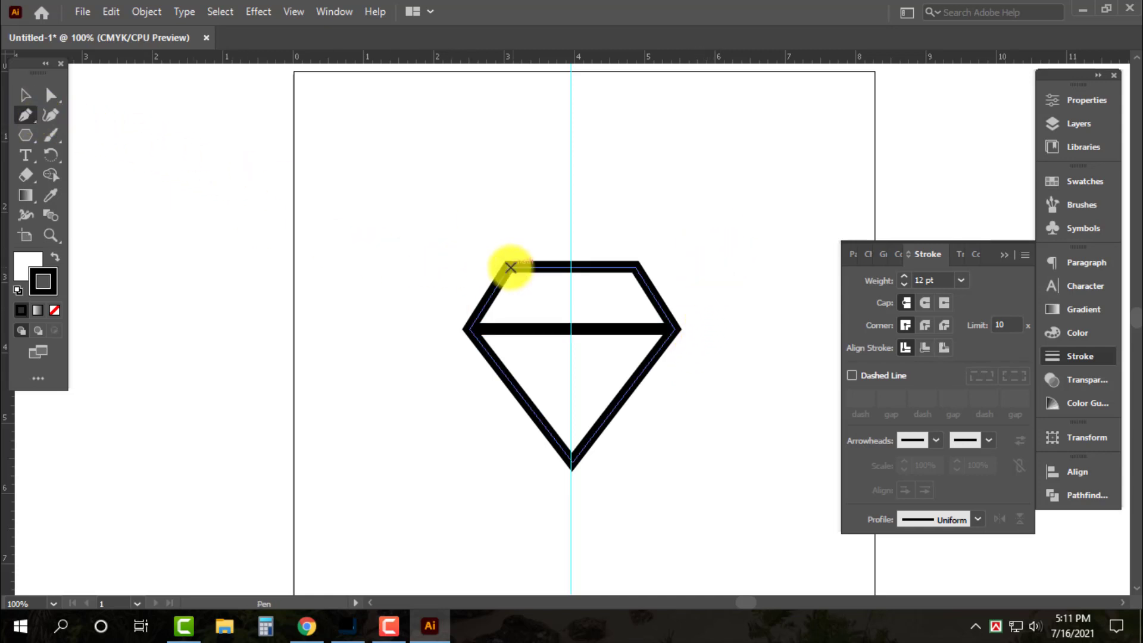
click(510, 267)
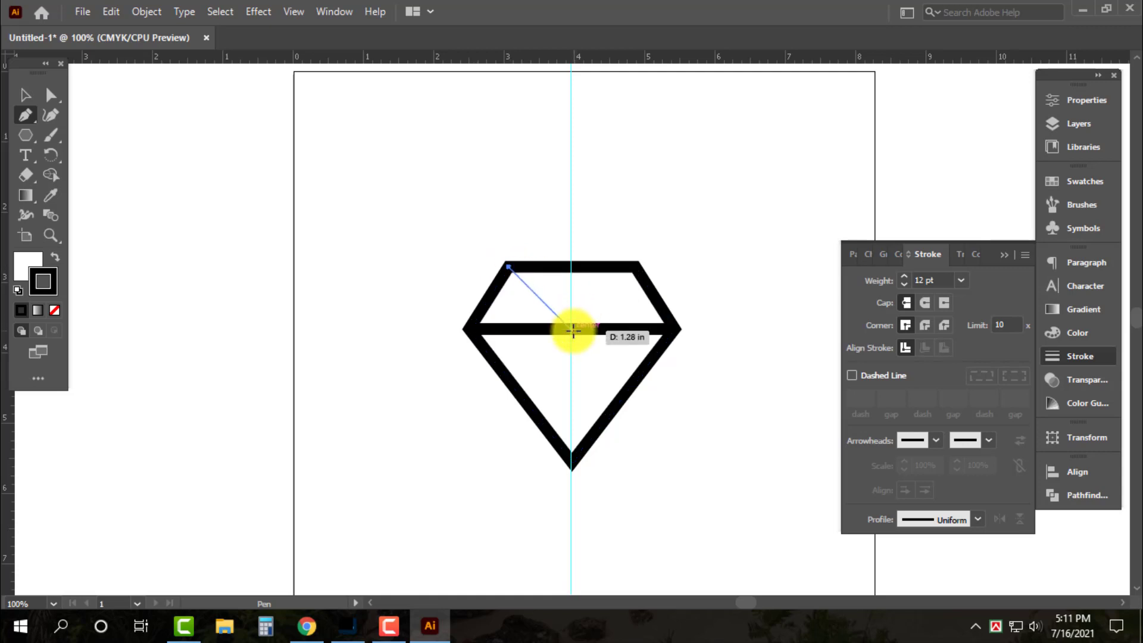
click(571, 327)
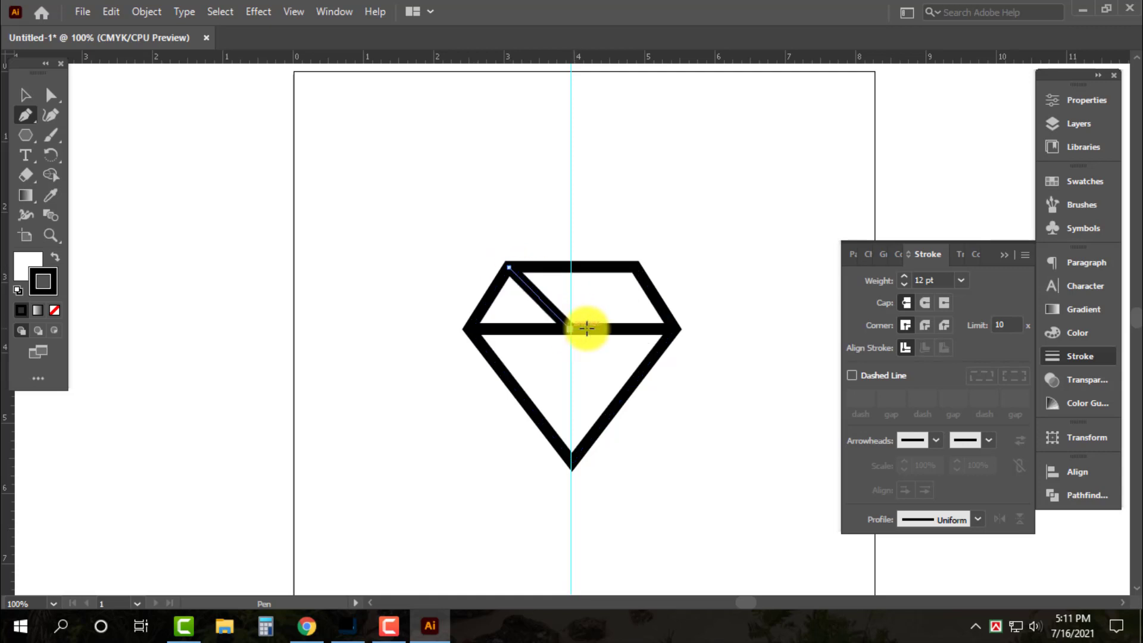
click(571, 267)
key(ctrl+z)
click(572, 268)
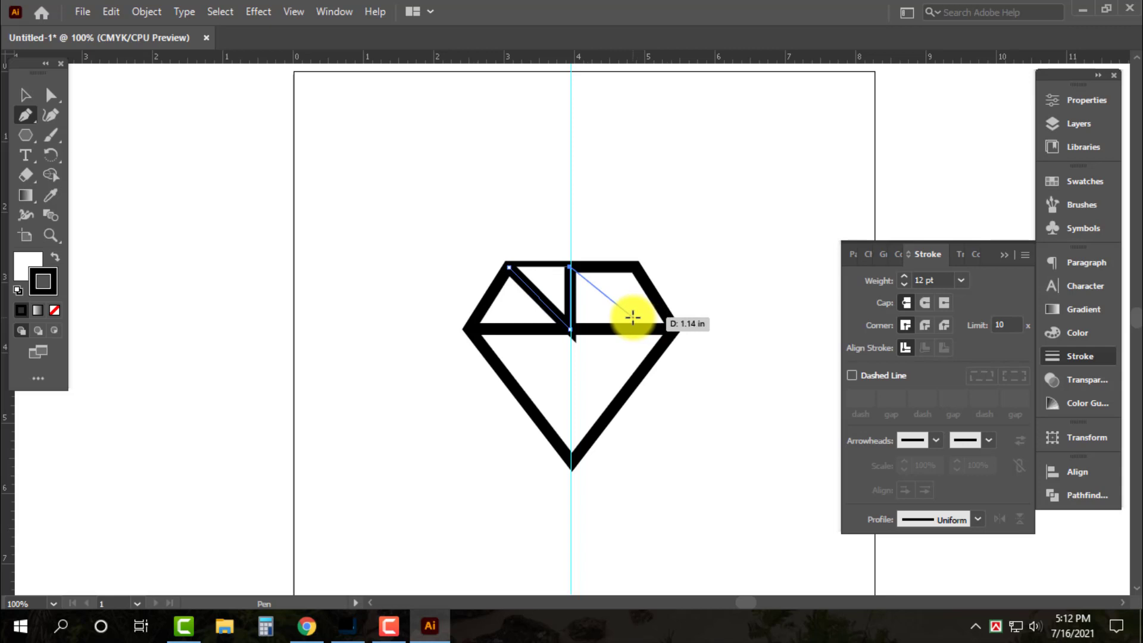
key(ctrl+z)
key(ctrl+z)
key(ctrl+z)
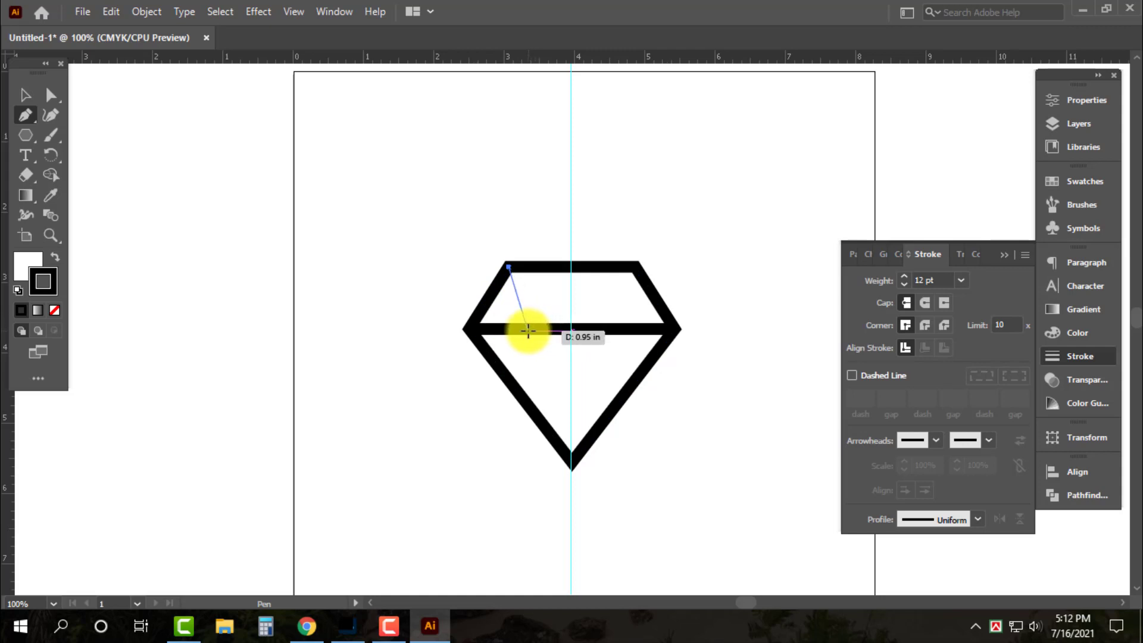
Continue the path down to the diamond's bottom tip and up to its upper-right corner, and finish the V shape
click(573, 462)
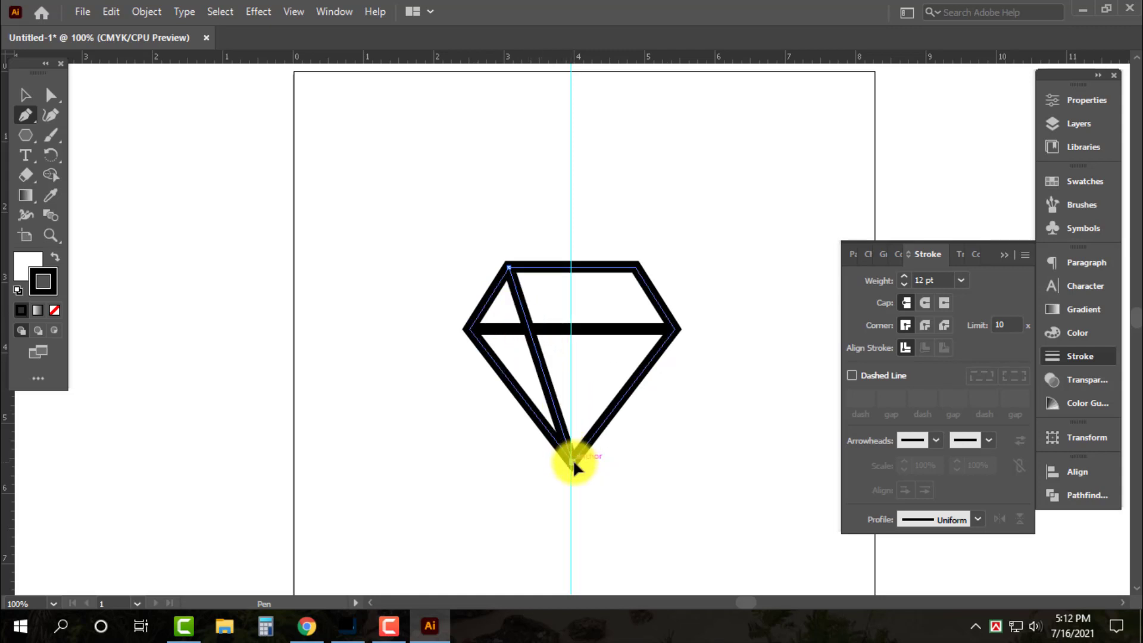
click(635, 269)
key(v)
click(647, 220)
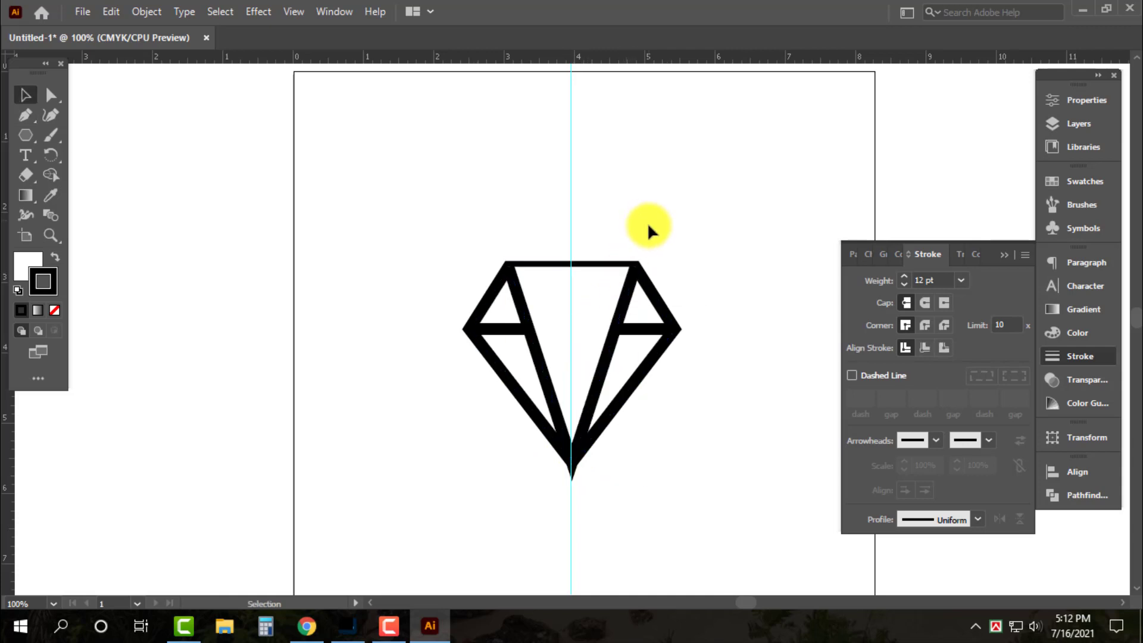
Remove the fill from all of the diamond's shapes, keeping their black strokes
key(ctrl+a)
click(27, 267)
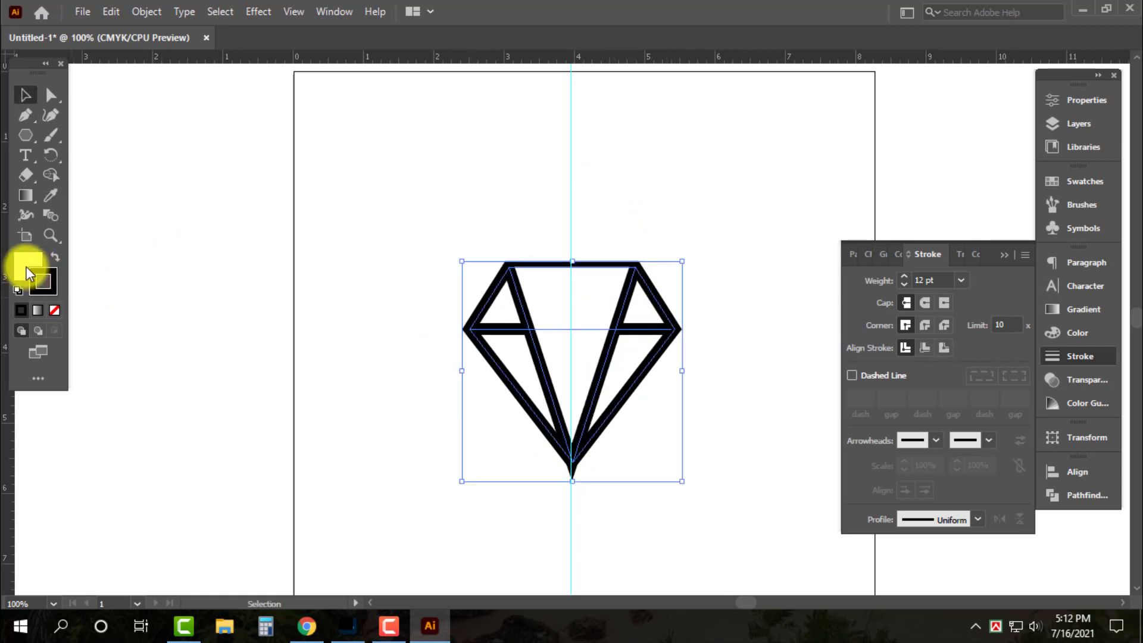
click(54, 311)
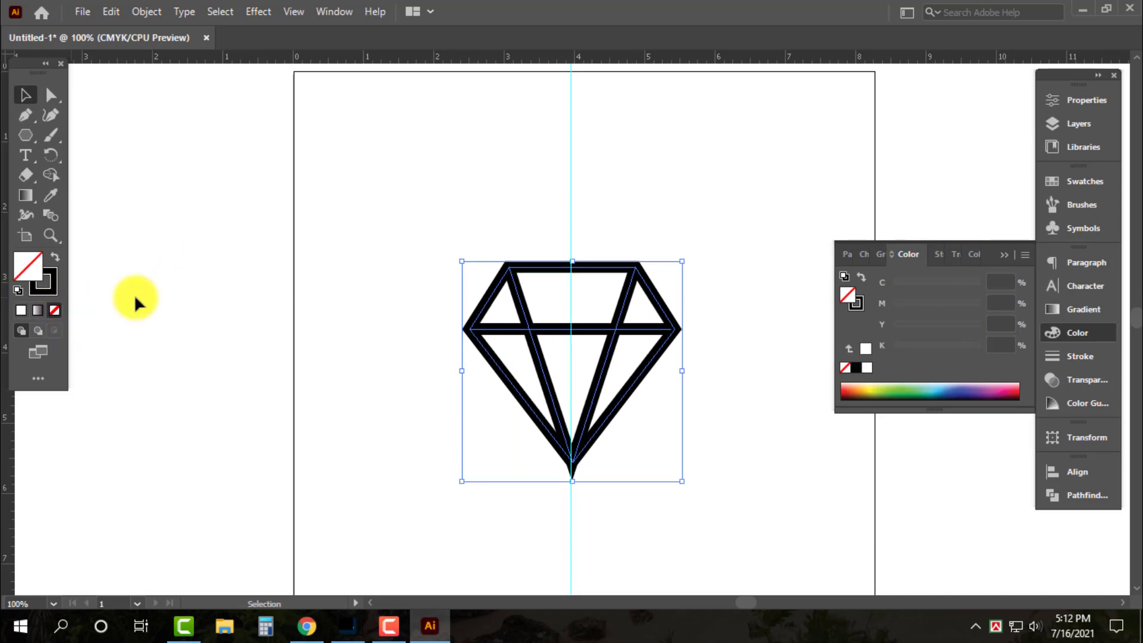
click(612, 241)
Shorten the inner V shape vertically so its lower point fits inside the diamond's bottom tip
click(598, 404)
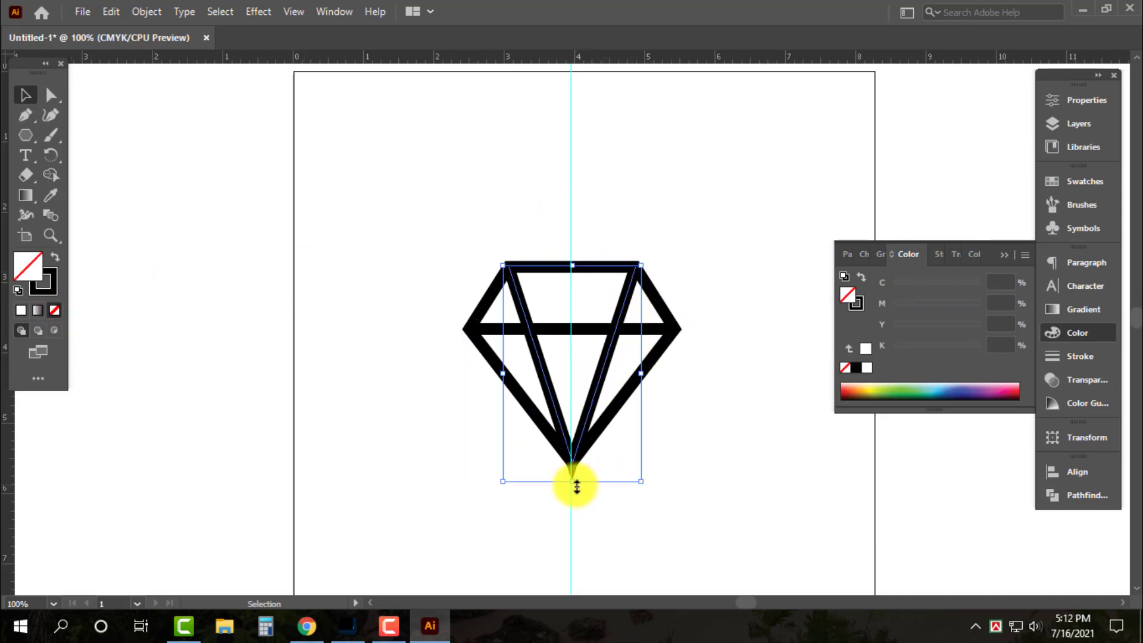
drag(576, 487, 572, 465)
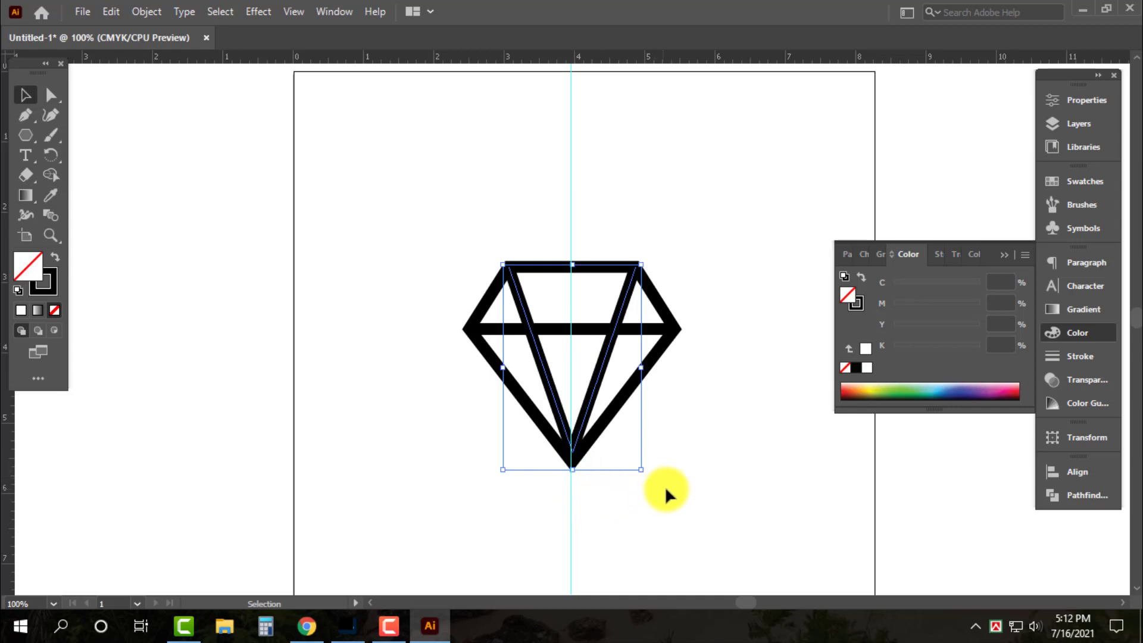
click(741, 474)
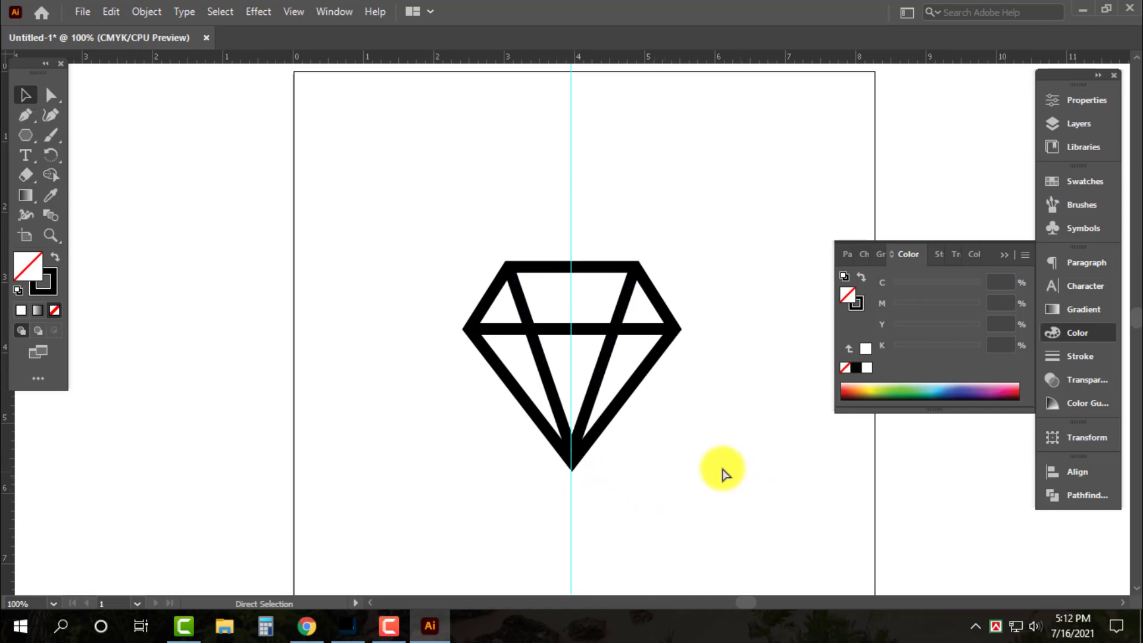
key(ctrl+z)
key(ctrl+shift+z)
click(674, 452)
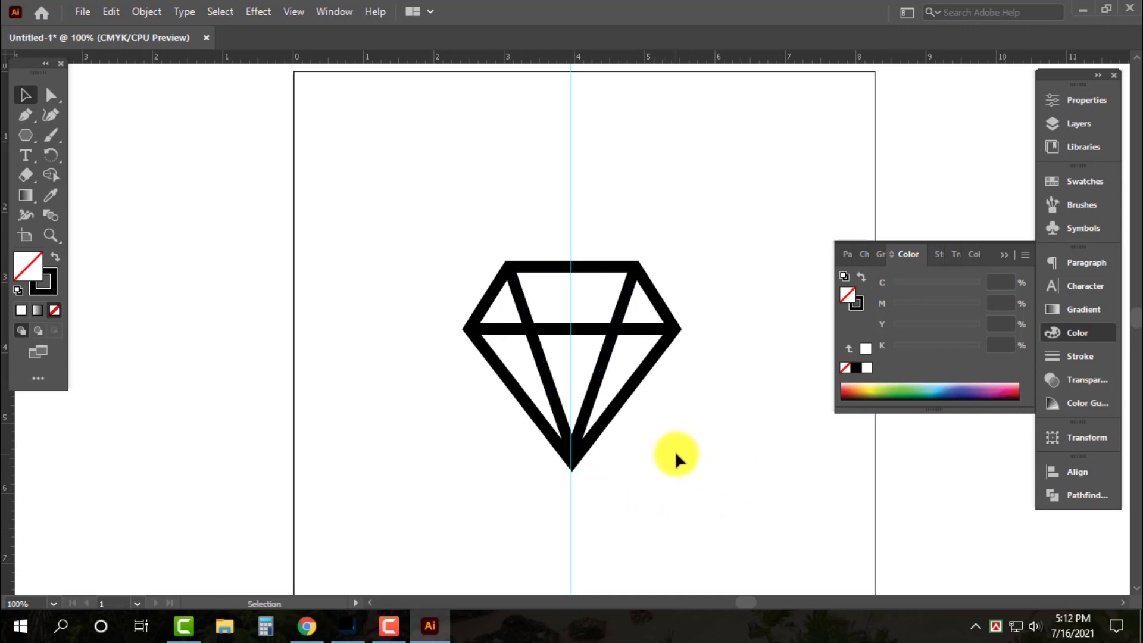
Draw an inverted V with the Pen tool between the two inner line crossings, peaking at the middle of the diamond's top edge
click(622, 305)
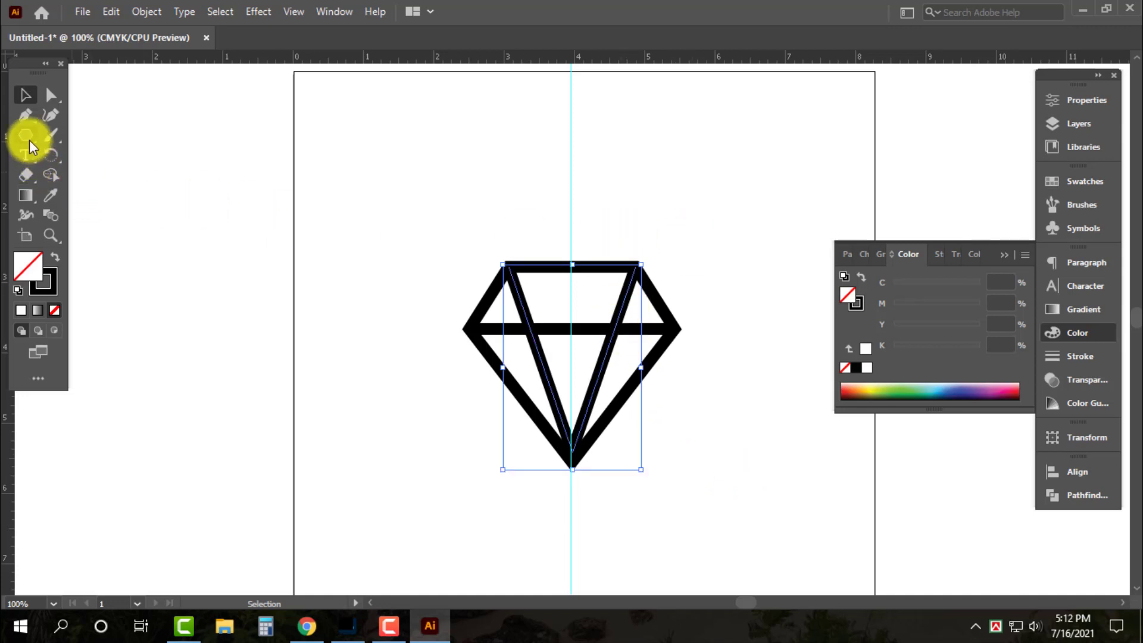
click(25, 114)
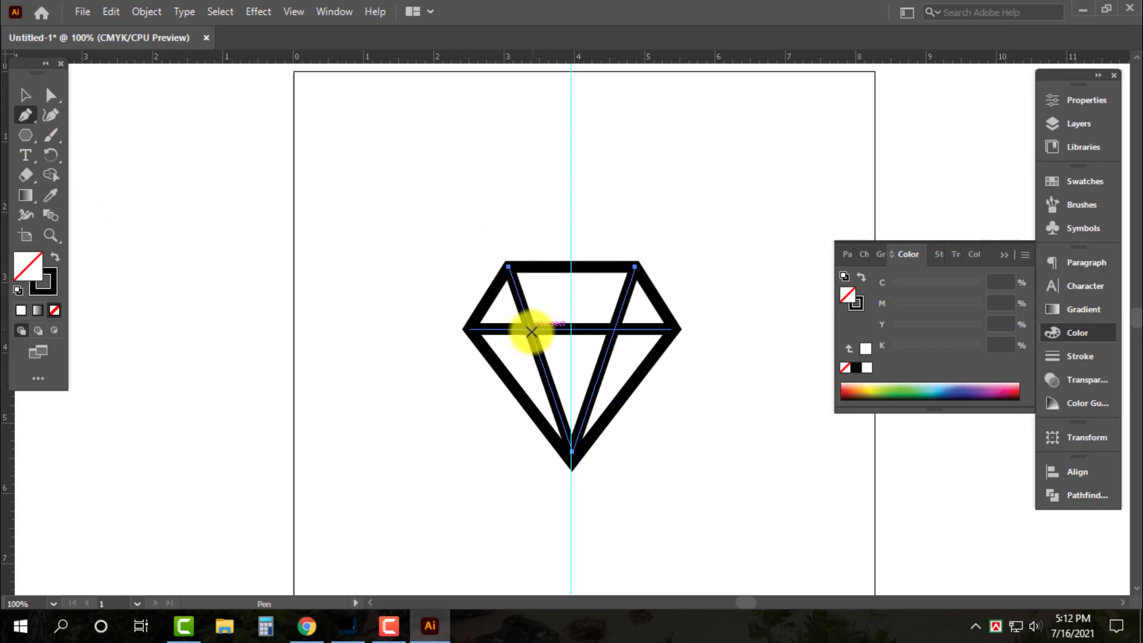
click(530, 331)
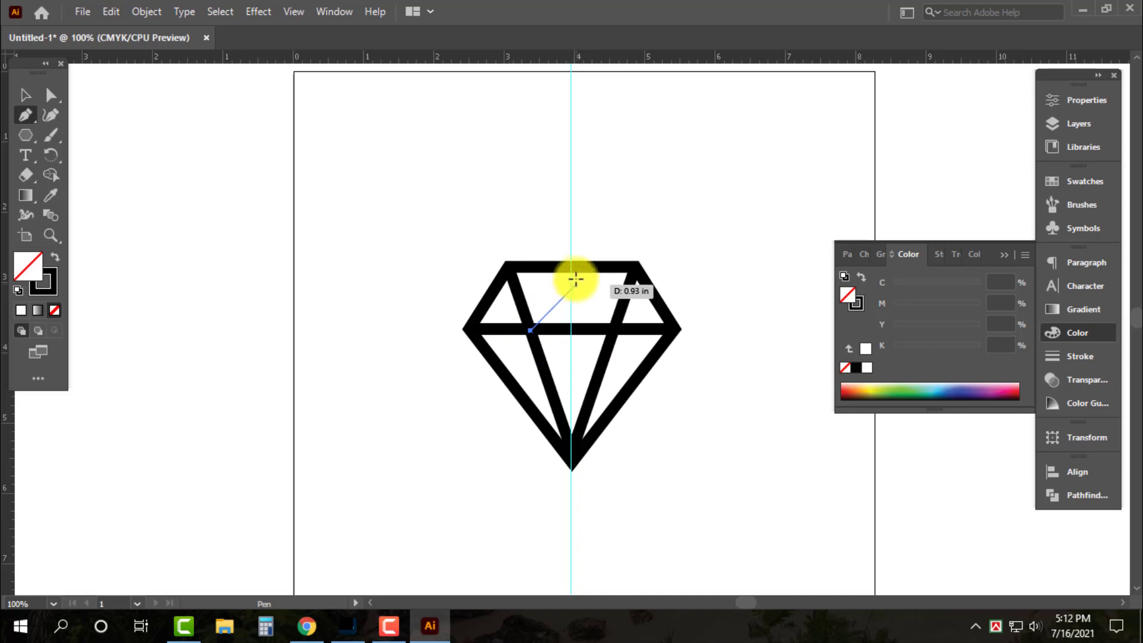
click(570, 269)
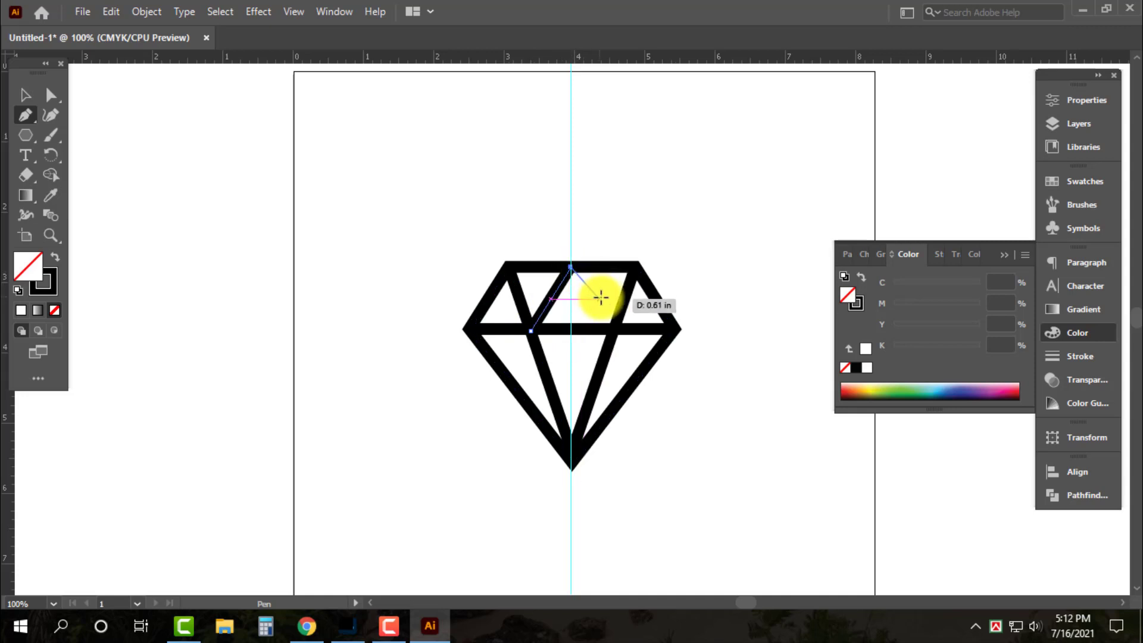
click(615, 327)
key(v)
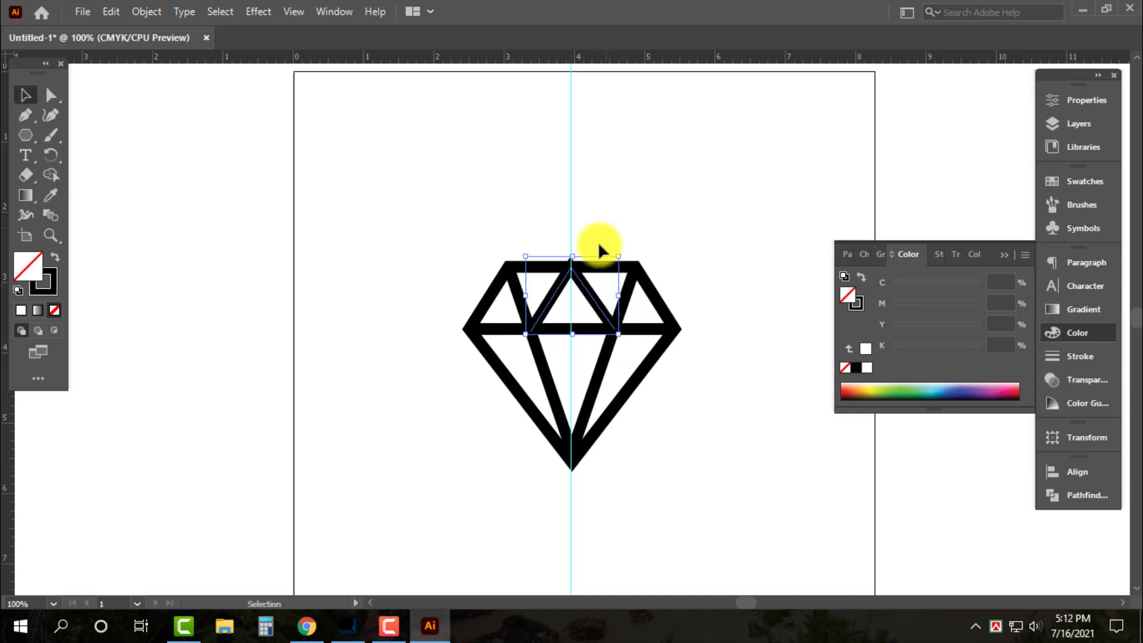
Reduce the inverted V's height so its peak stays within the diamond's top outline
click(596, 231)
click(595, 297)
drag(574, 257, 575, 264)
click(707, 233)
Select the whole diamond and expand its strokes into filled shapes
drag(723, 237, 415, 457)
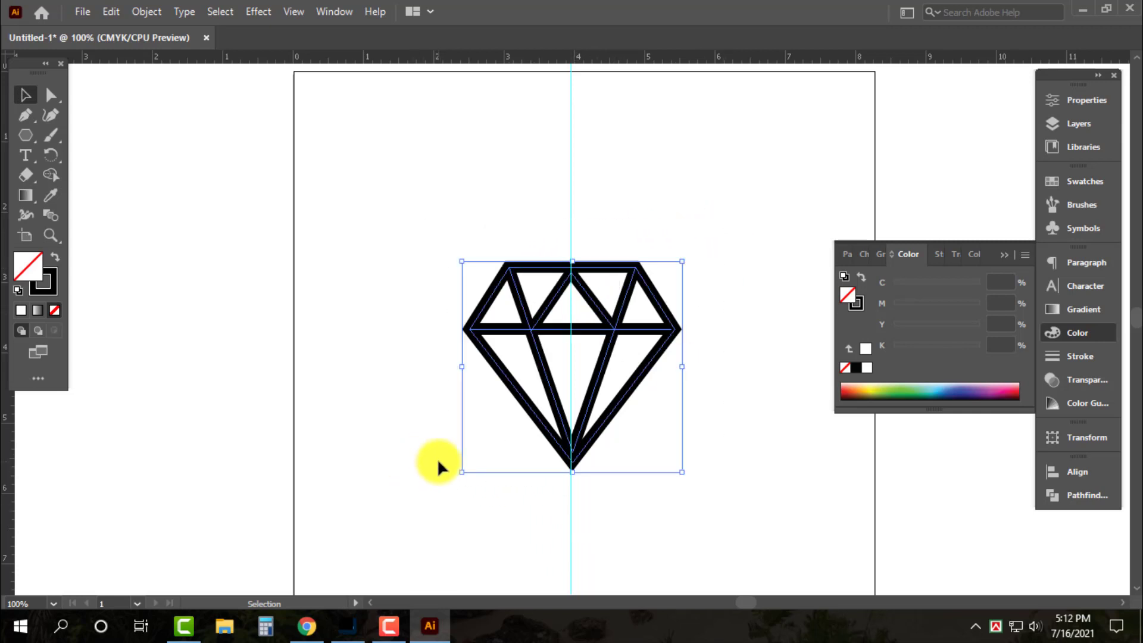
click(146, 12)
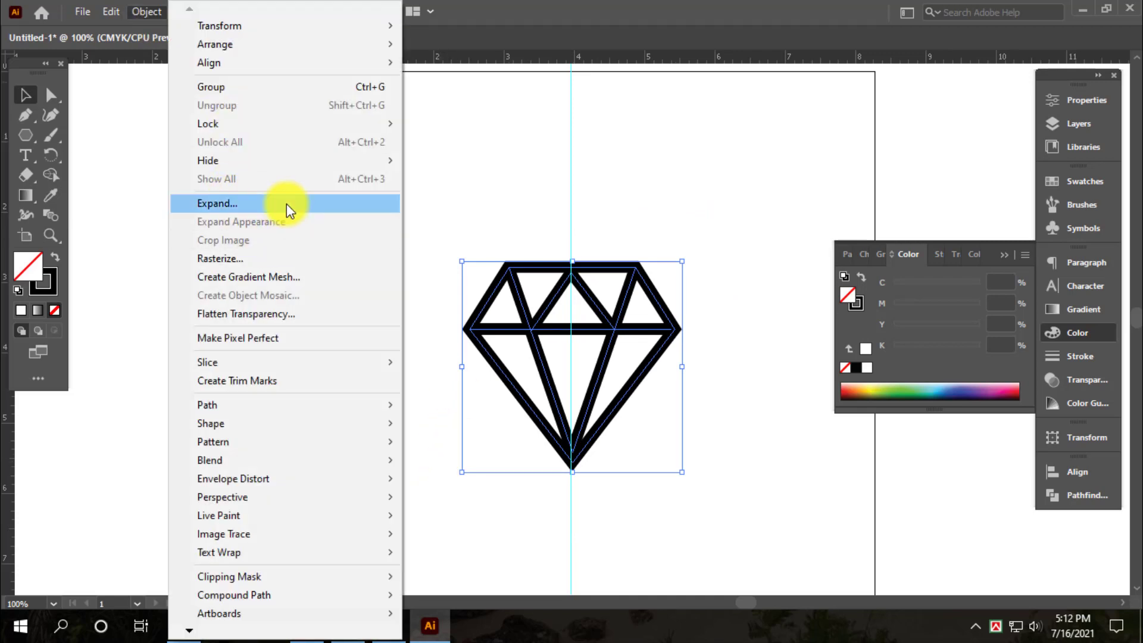
click(288, 202)
click(540, 409)
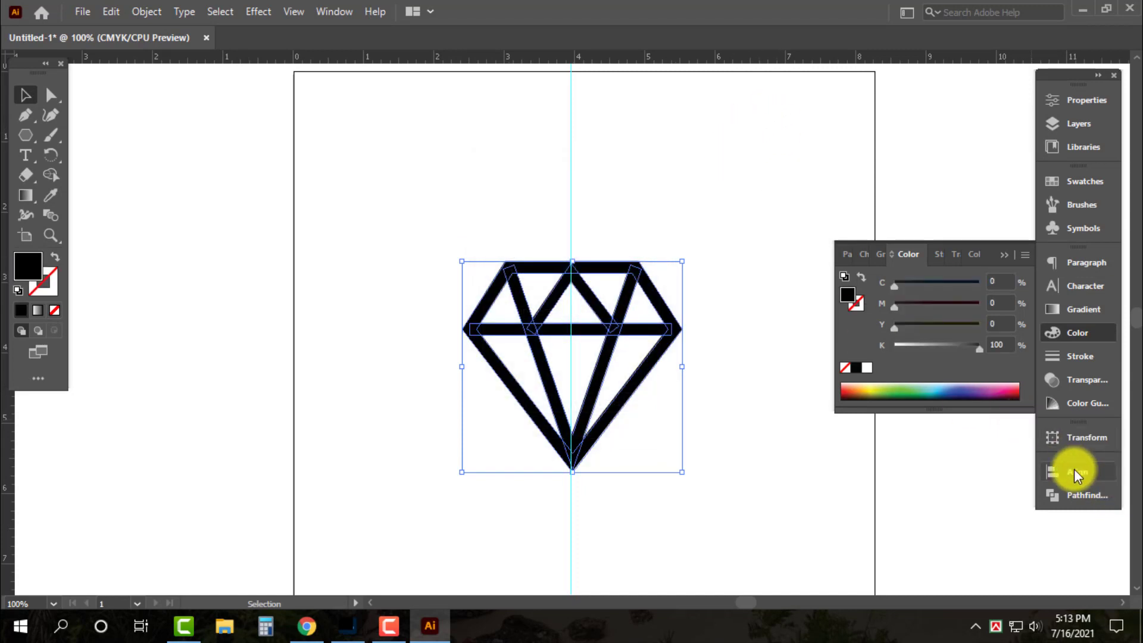
Unite the expanded shapes into a single diamond shape and move it higher on the artboard
click(1078, 495)
click(857, 509)
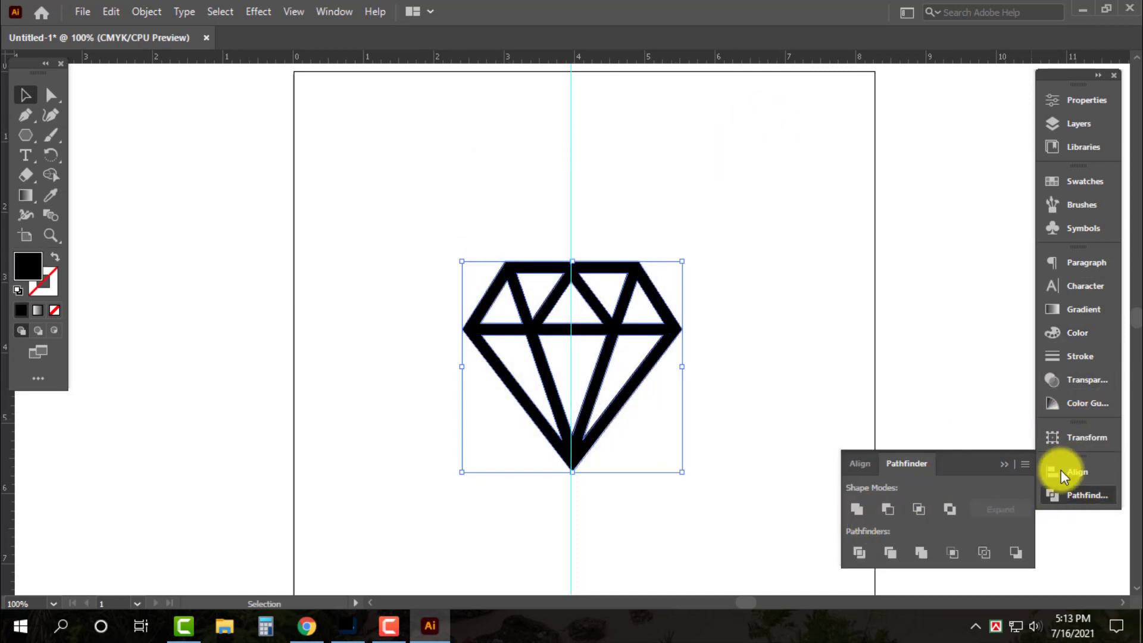
click(1081, 496)
click(752, 226)
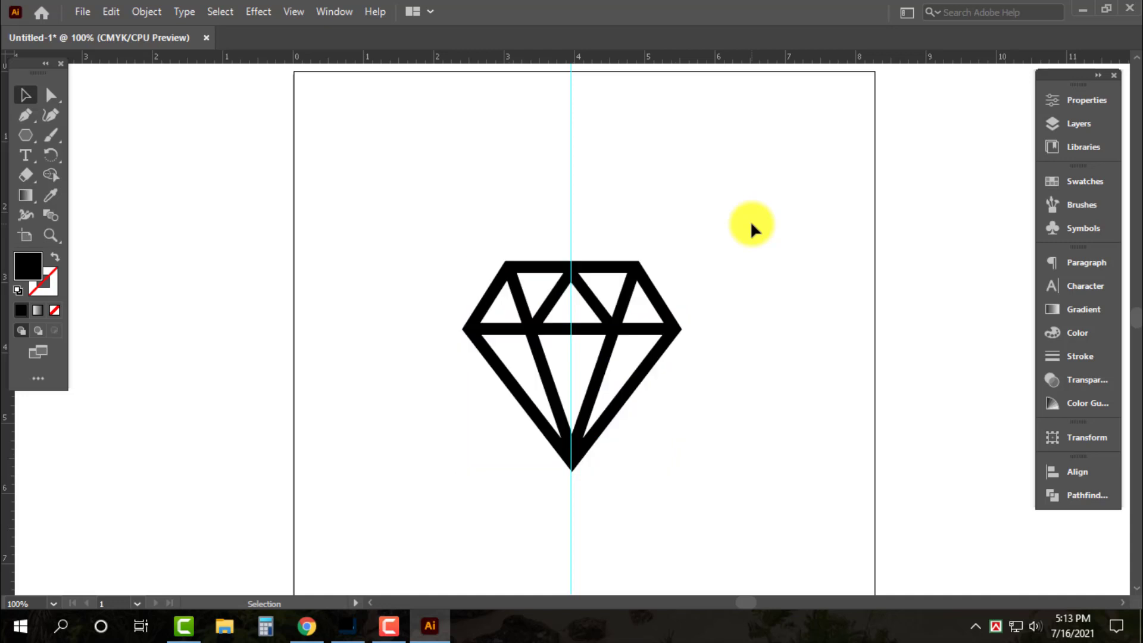
click(678, 292)
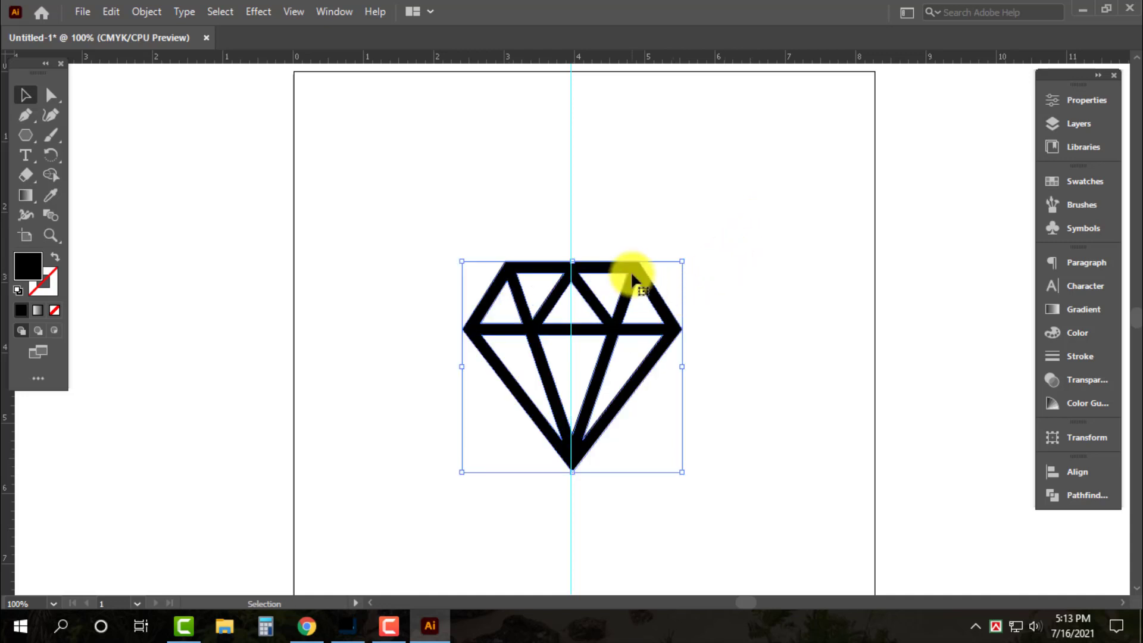
drag(632, 269, 635, 183)
Apply a linear gradient fill at a 90° angle to the diamond
click(1083, 333)
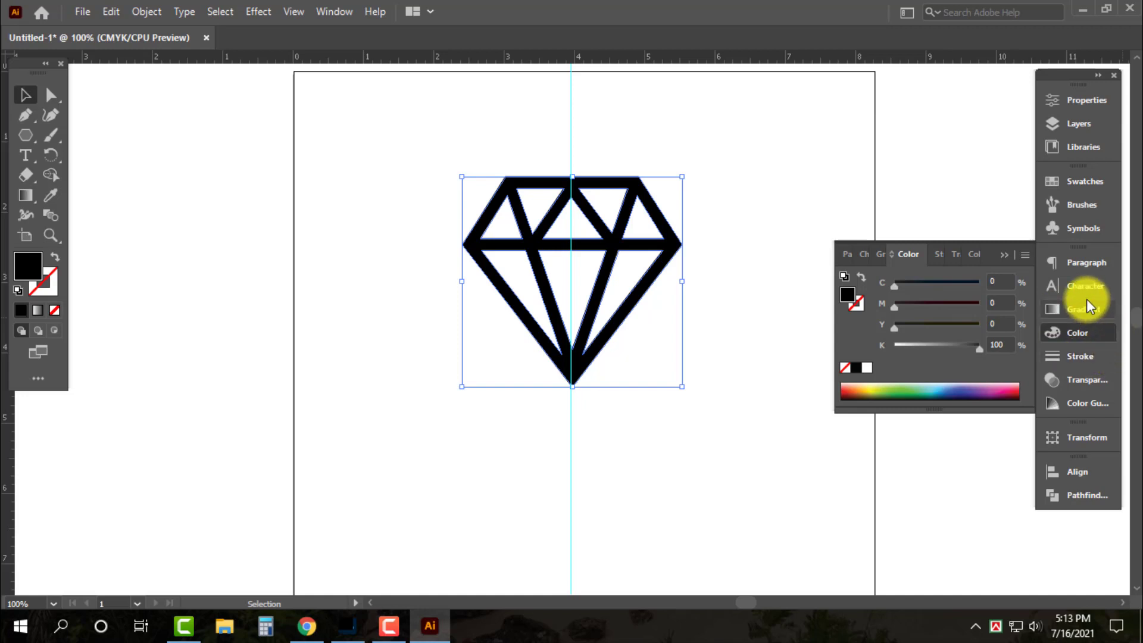
click(1087, 309)
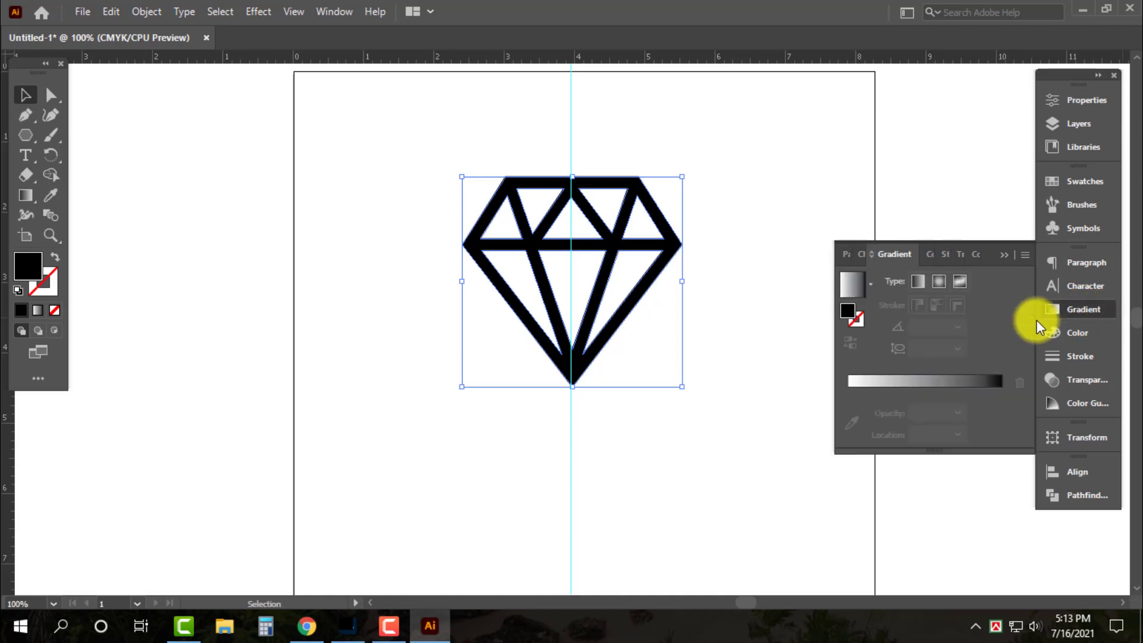
click(917, 281)
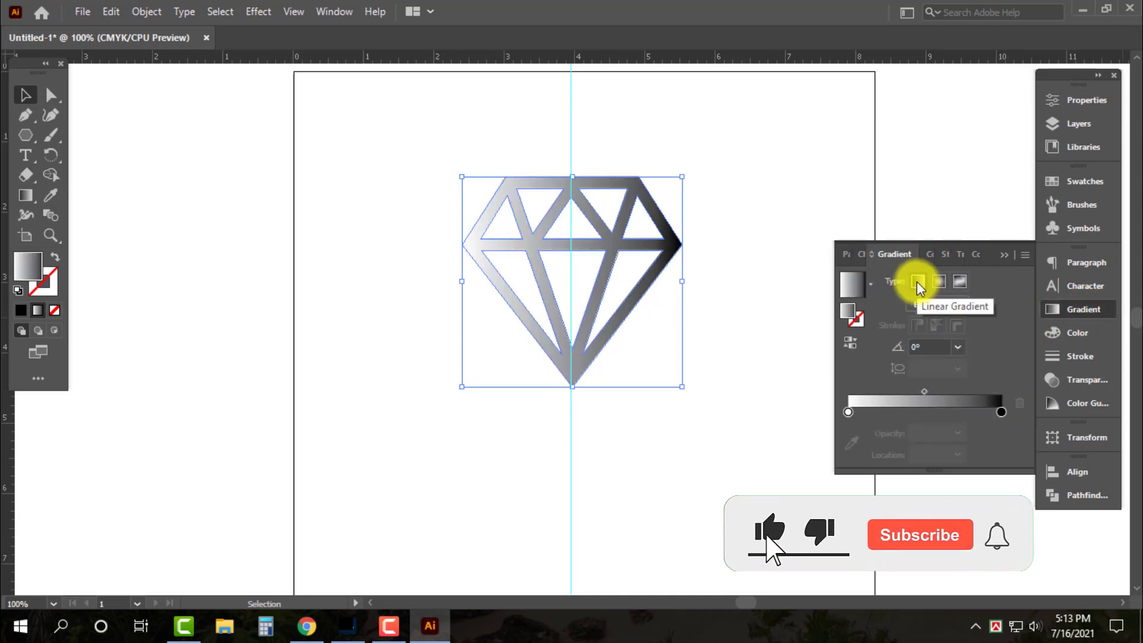
click(940, 347)
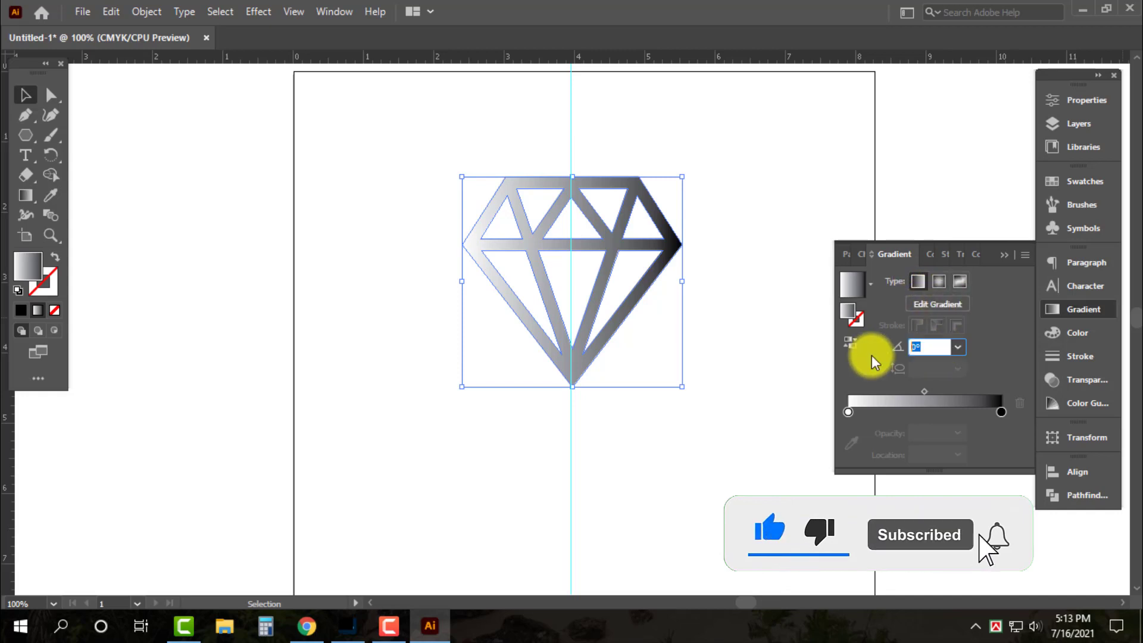
text(90)
key(Return)
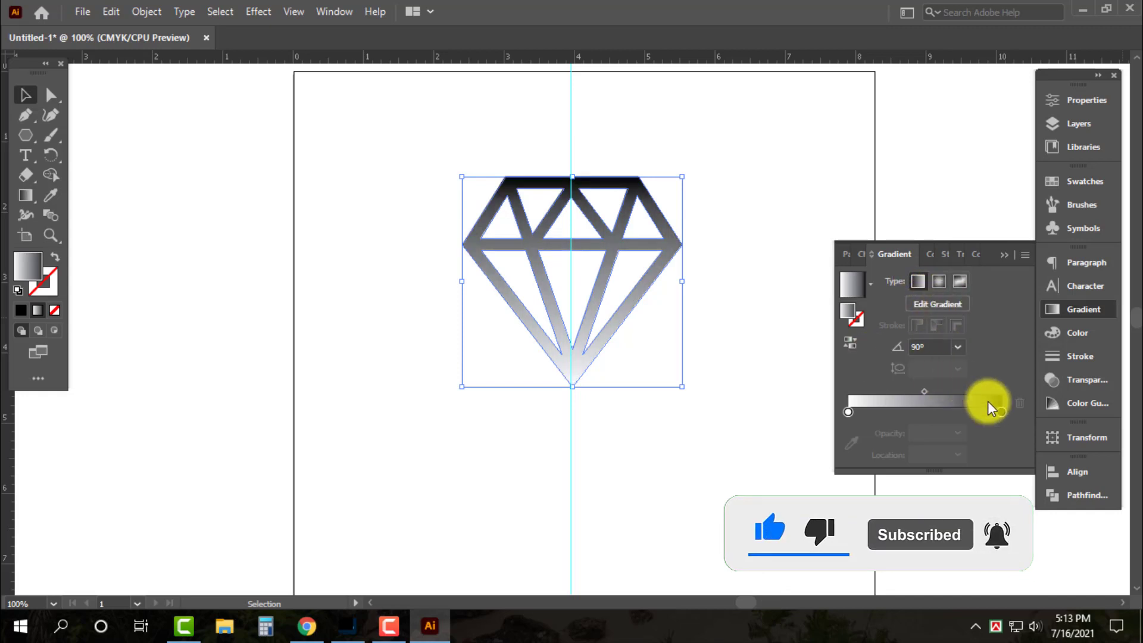
Recolor the gradient's black end stop in CMYK to C 0, M 50, Y 100, K 0
click(1001, 411)
click(1081, 334)
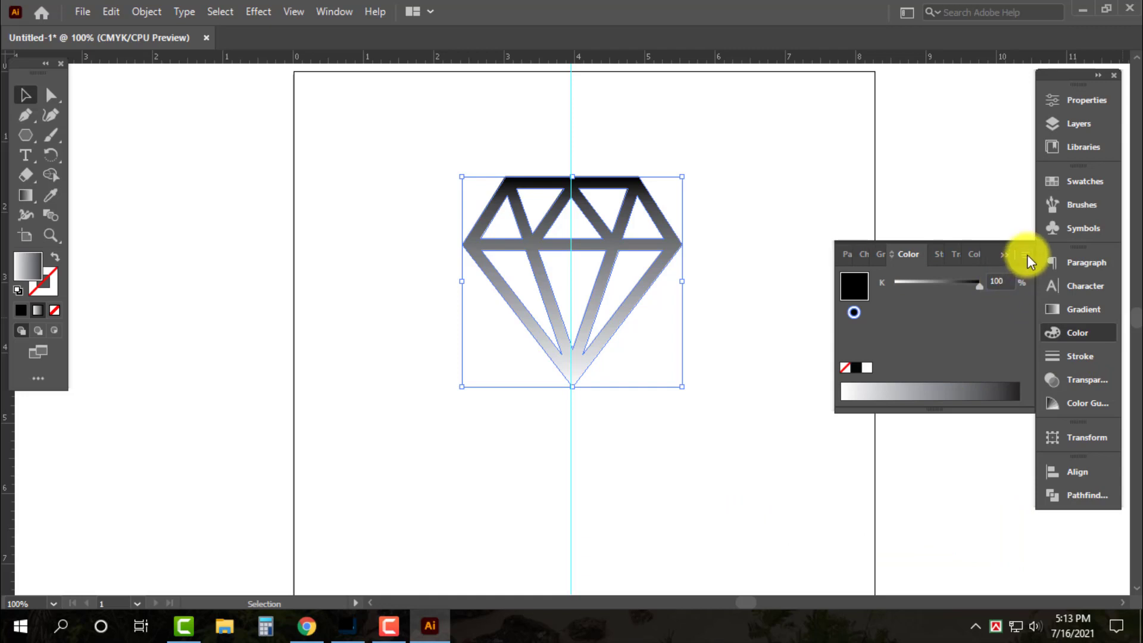
click(1026, 255)
click(949, 339)
click(1001, 303)
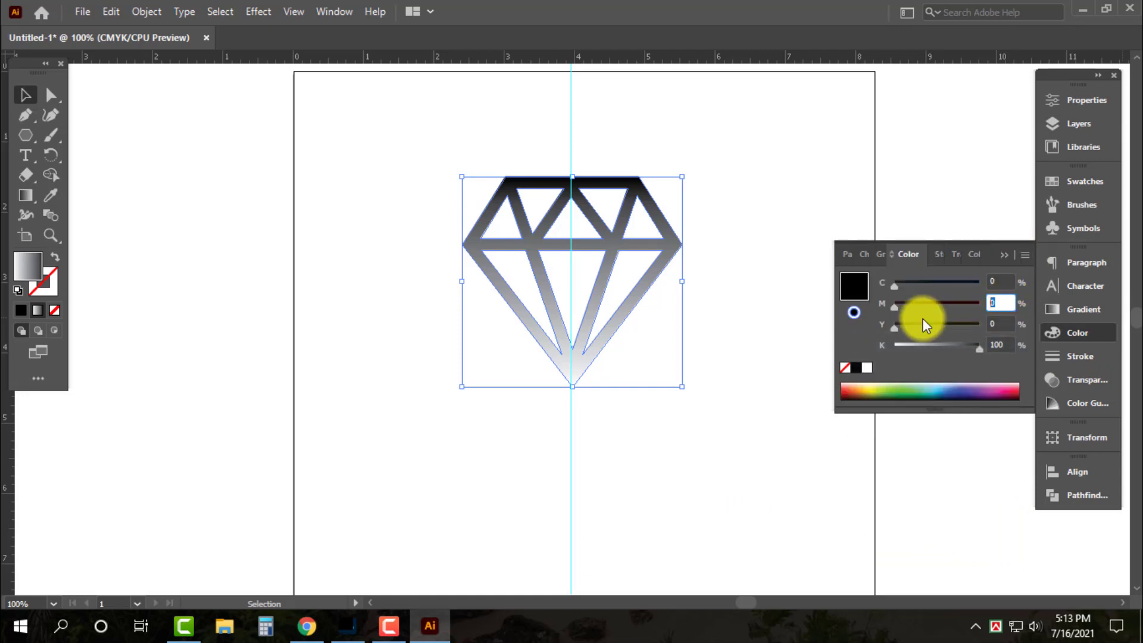
text(50)
key(Tab)
text(100)
key(Tab)
text(0)
key(Tab)
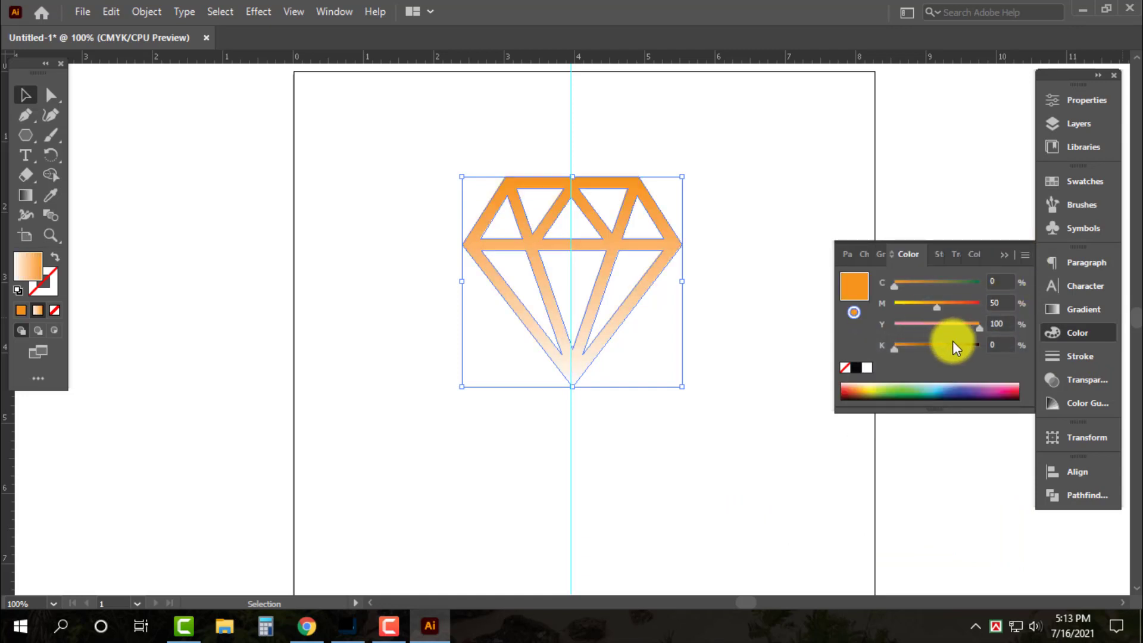
Recolor the gradient's white start stop in CMYK to C 0, M 20, Y 50, K 0
click(1098, 305)
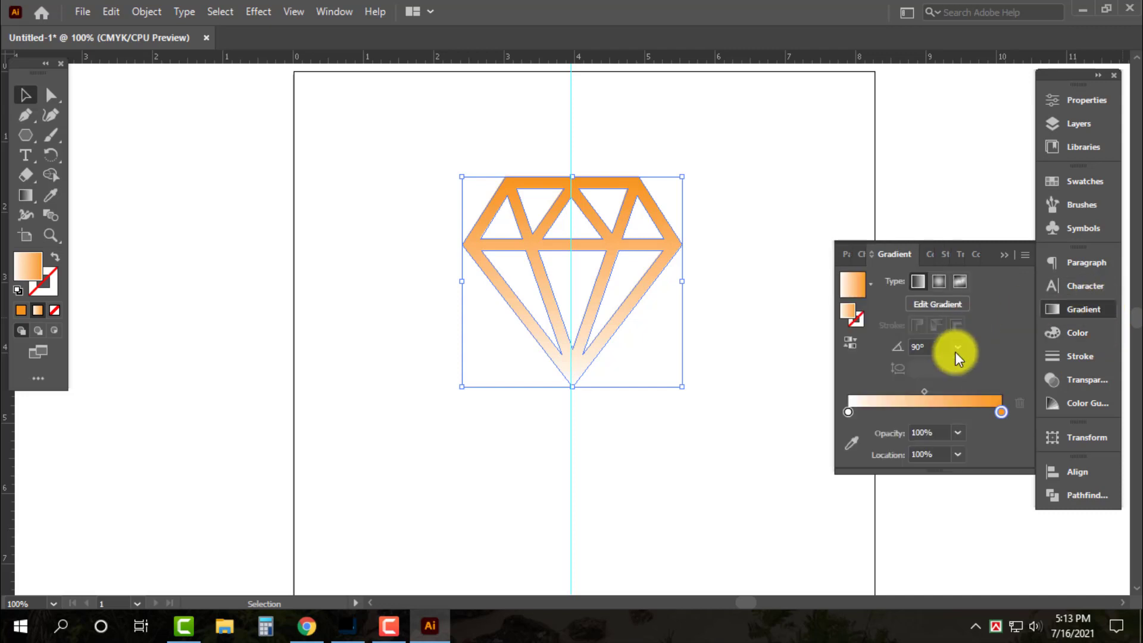
click(849, 412)
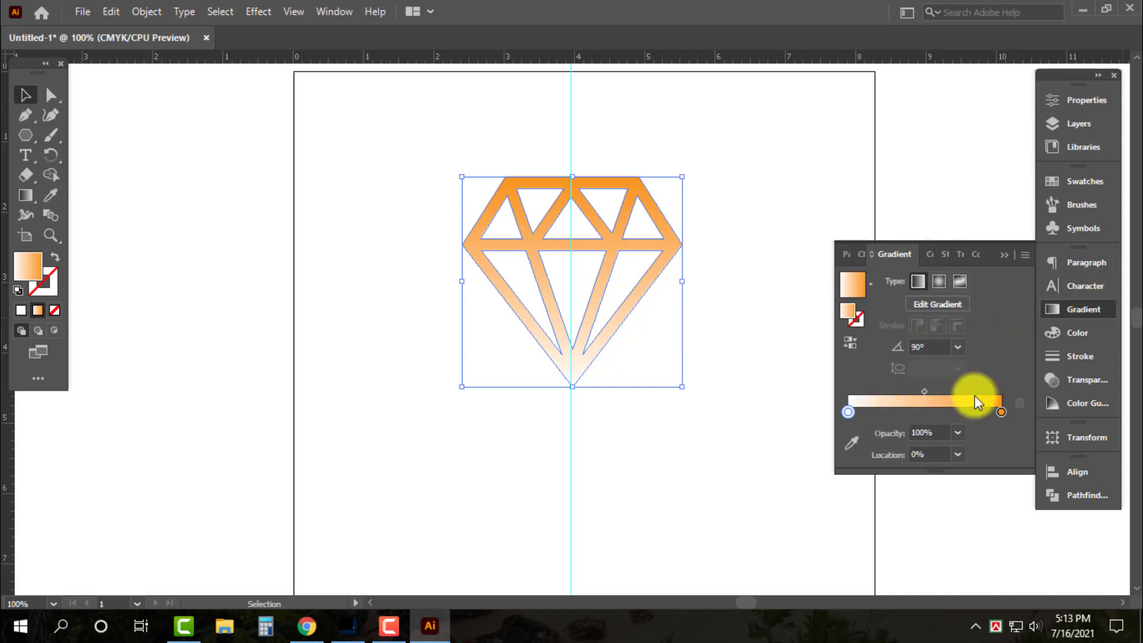
click(1094, 334)
click(1025, 255)
click(930, 337)
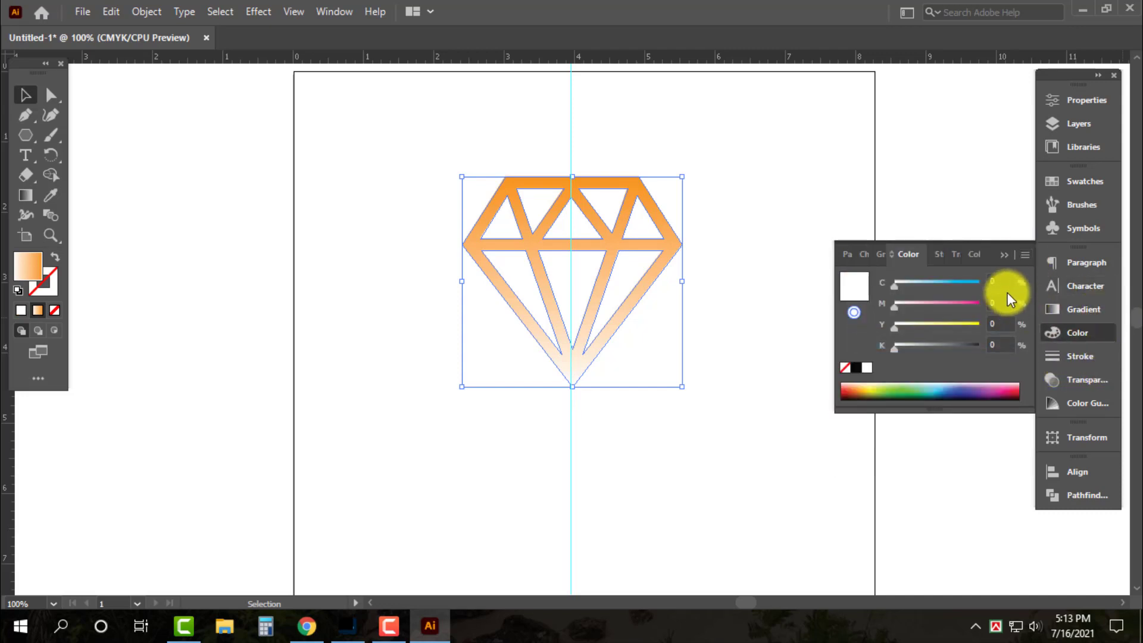
click(1001, 301)
text(20)
key(Tab)
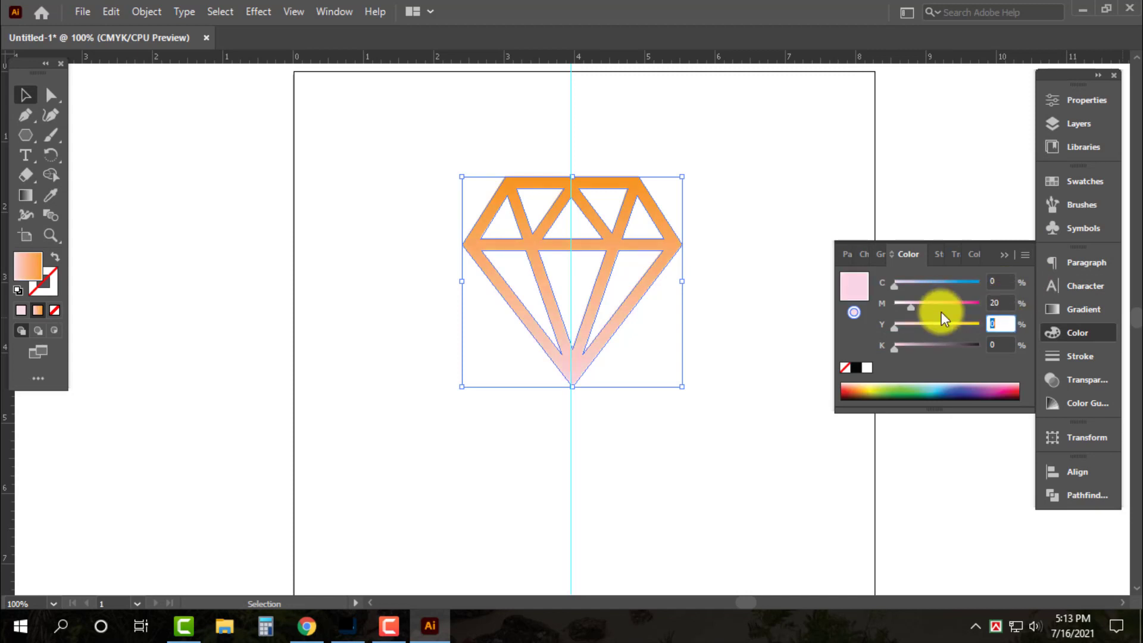
text(50)
key(Return)
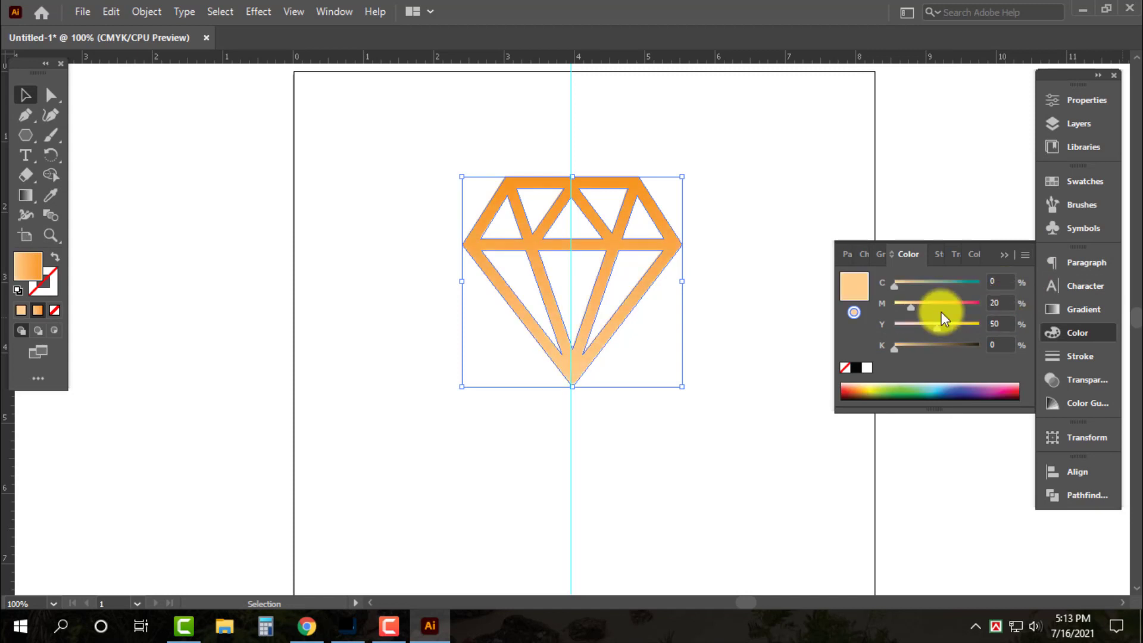
Darken the gradient's orange end stop by setting its K value to 20%, and deselect the diamond
click(1097, 314)
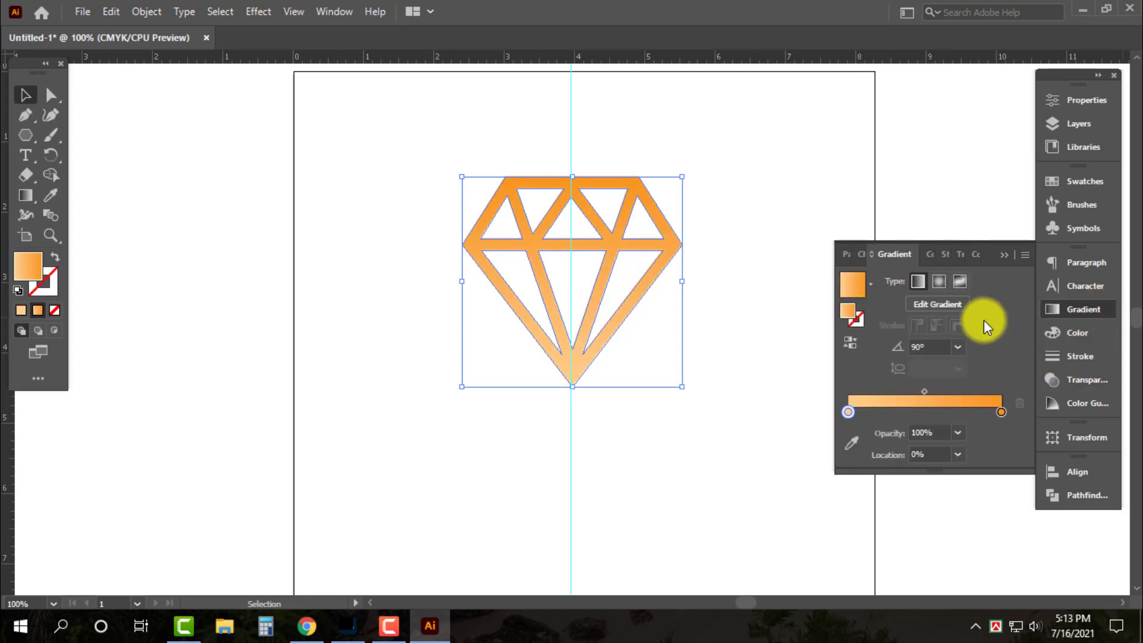
click(1081, 333)
click(1000, 345)
text(20)
key(Return)
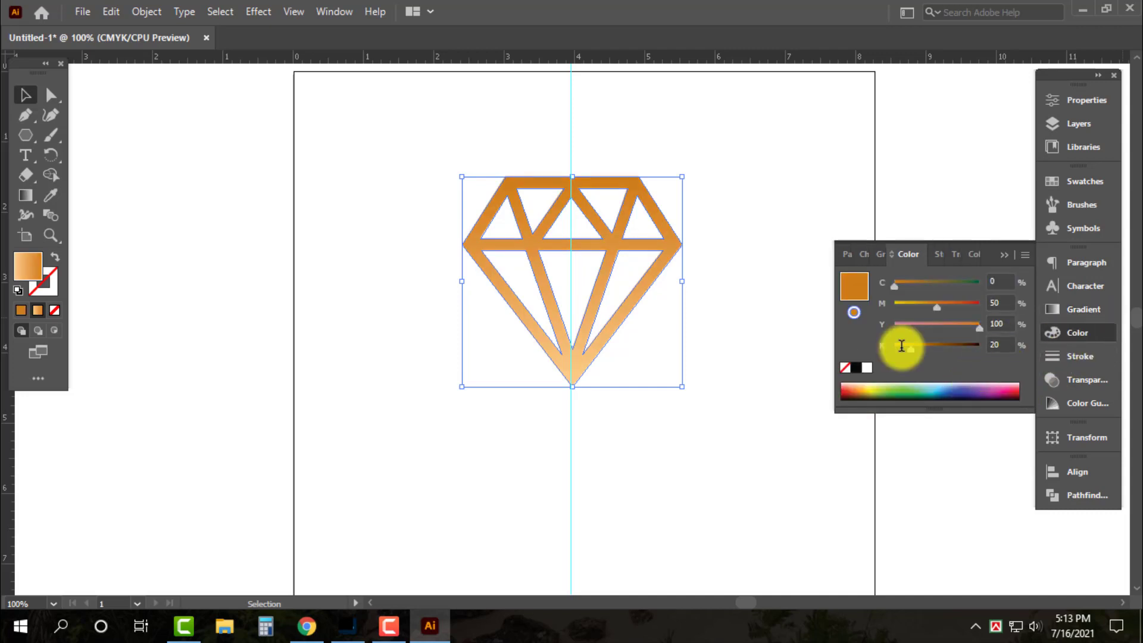
click(750, 409)
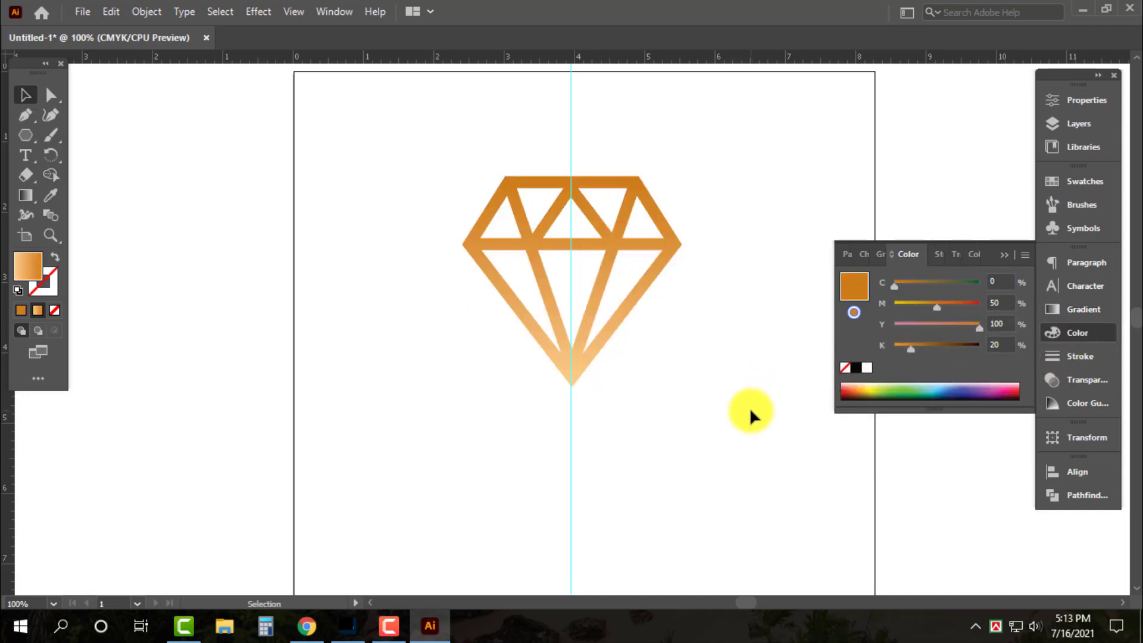
click(1114, 332)
key(ctrl+0)
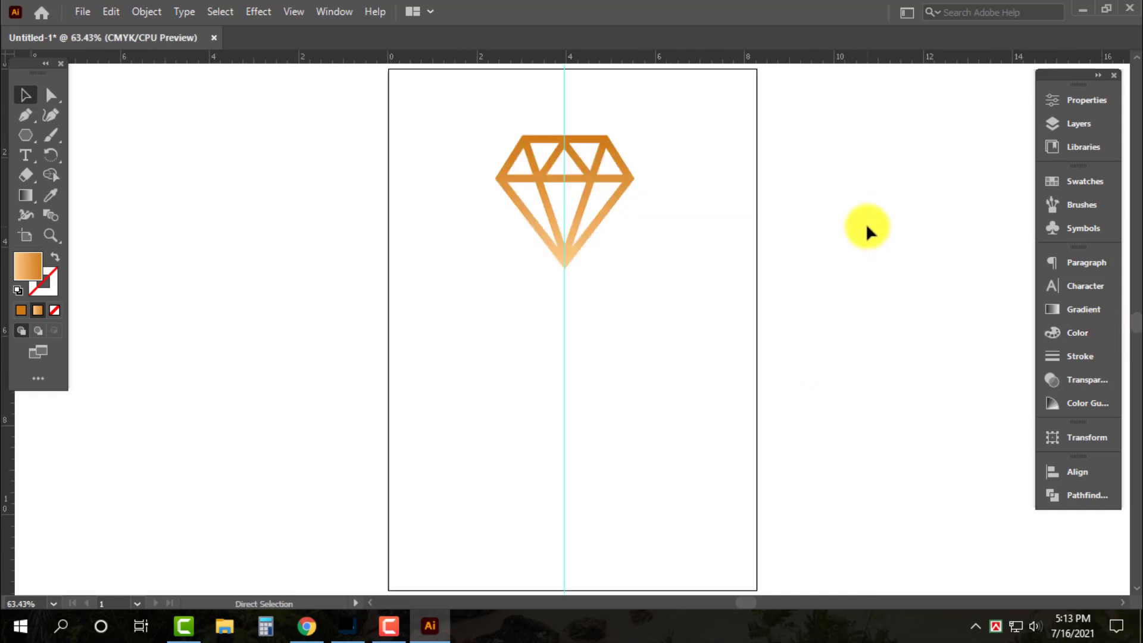
click(561, 156)
drag(581, 116, 581, 135)
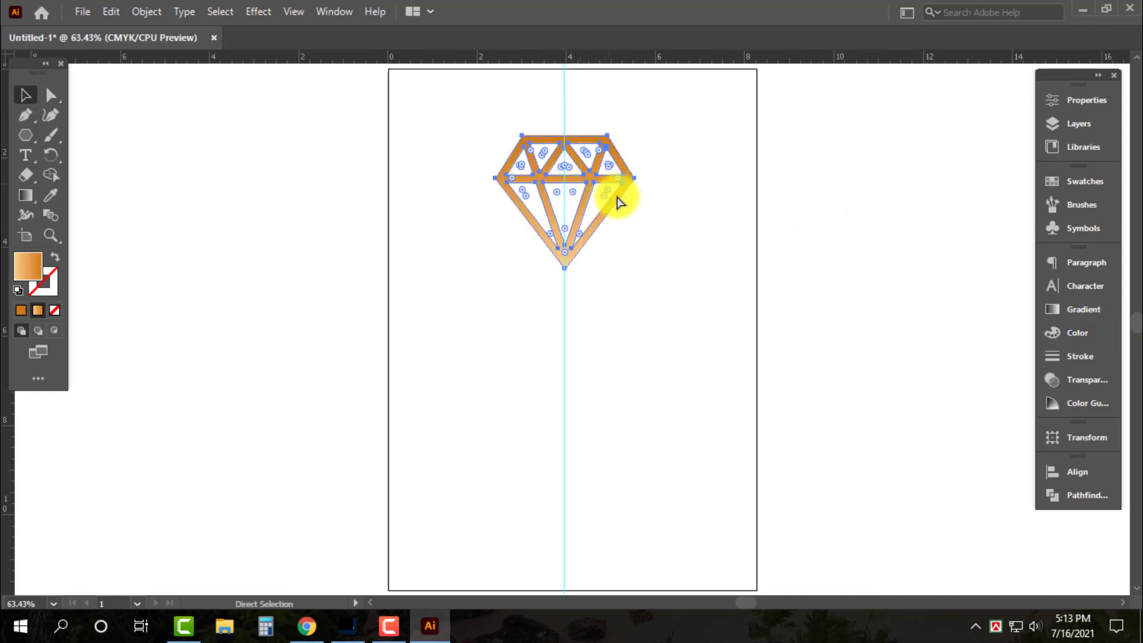
click(608, 385)
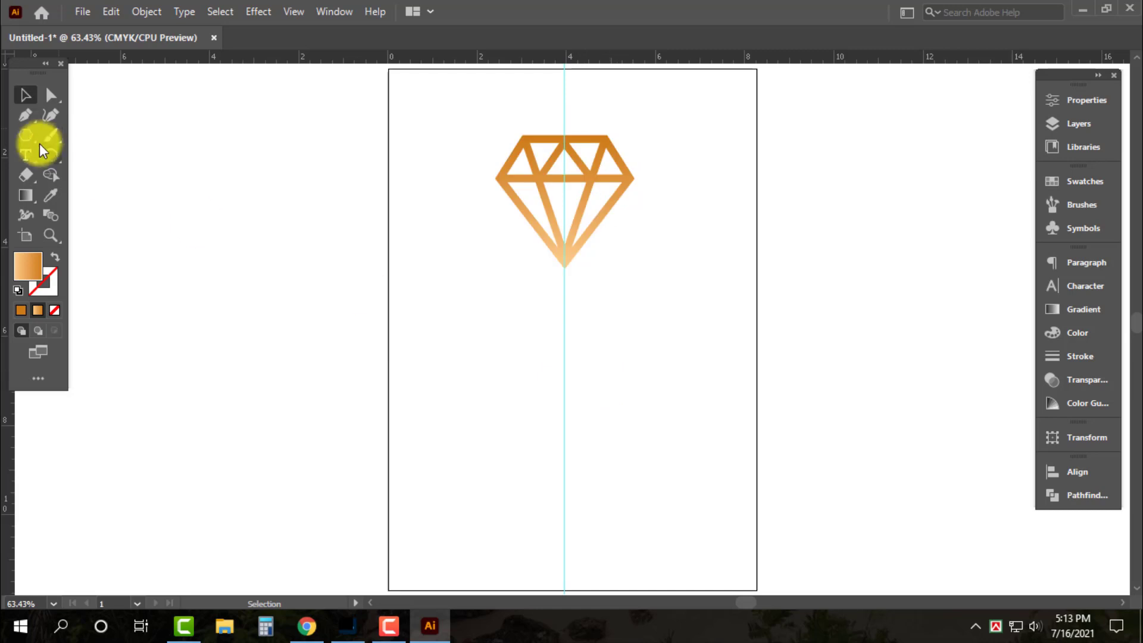
Place a line of placeholder point text below the diamond and center its paragraph alignment
click(530, 322)
drag(571, 315, 630, 288)
key(ctrl+shift+c)
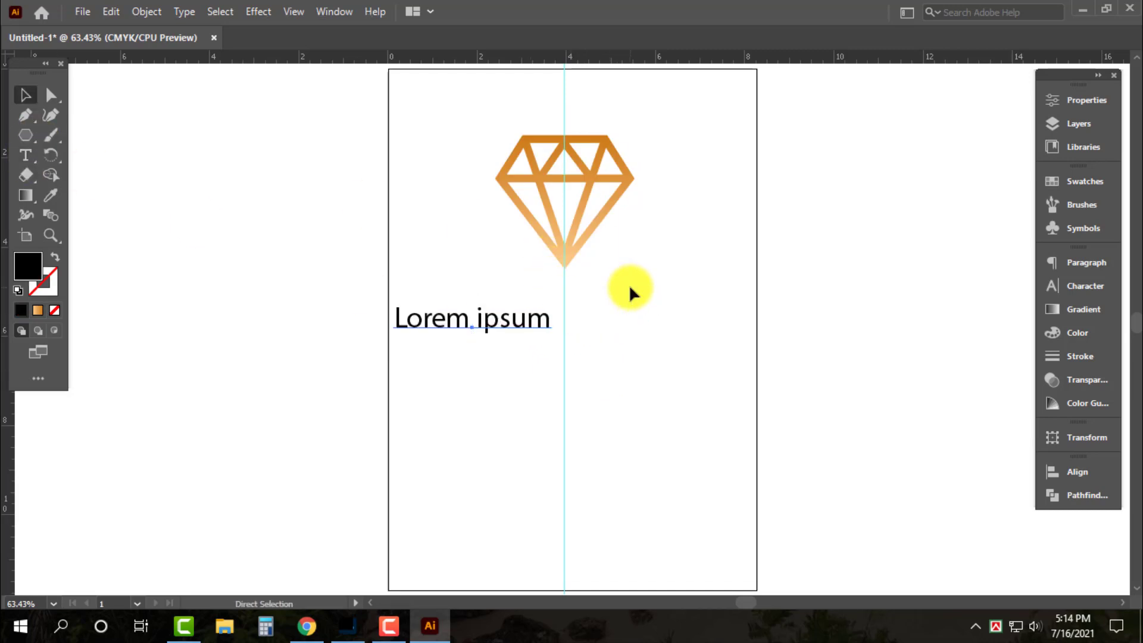
key(ctrl+t)
click(944, 279)
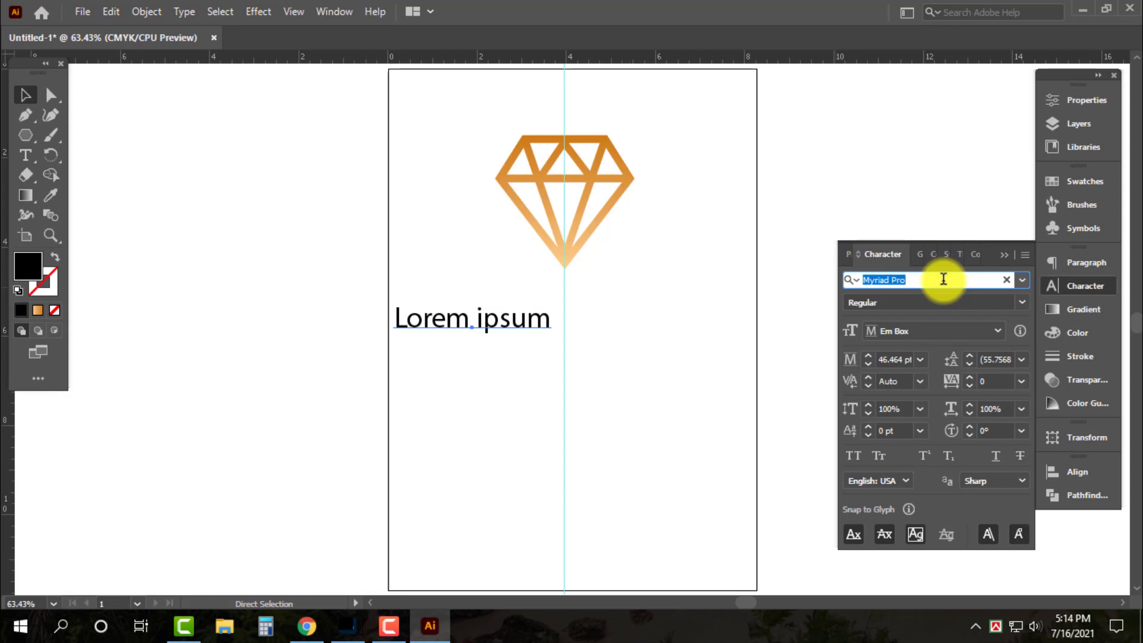
text(sy)
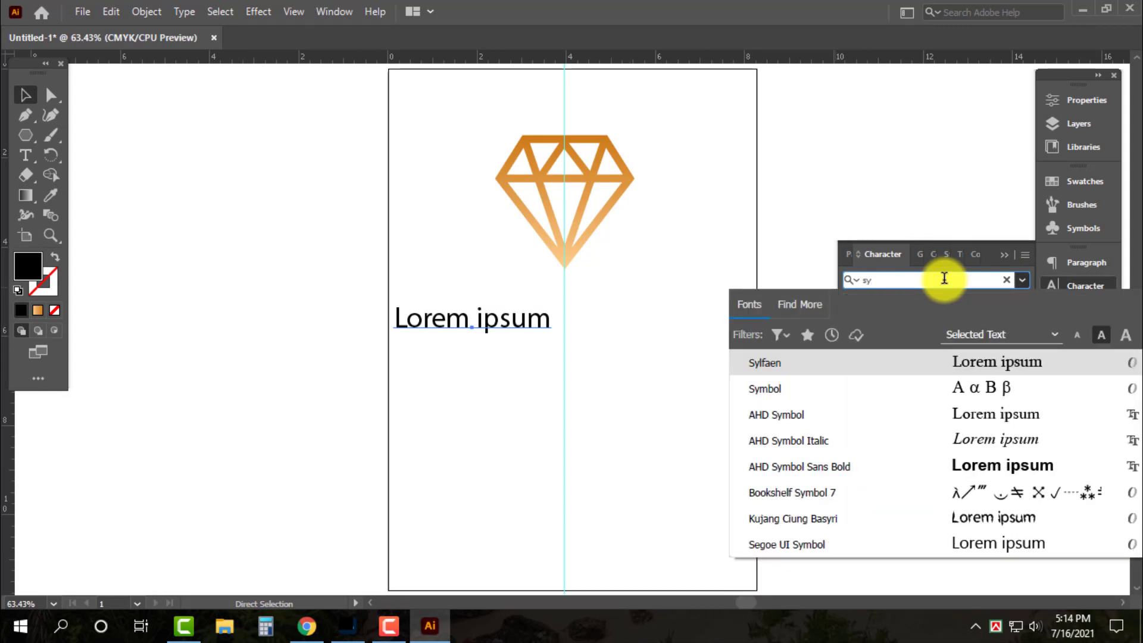
key(Escape)
Center the placeholder text on the vertical guide below the diamond and set its font to Futura Medium BT
drag(524, 321, 623, 321)
drag(613, 314, 607, 322)
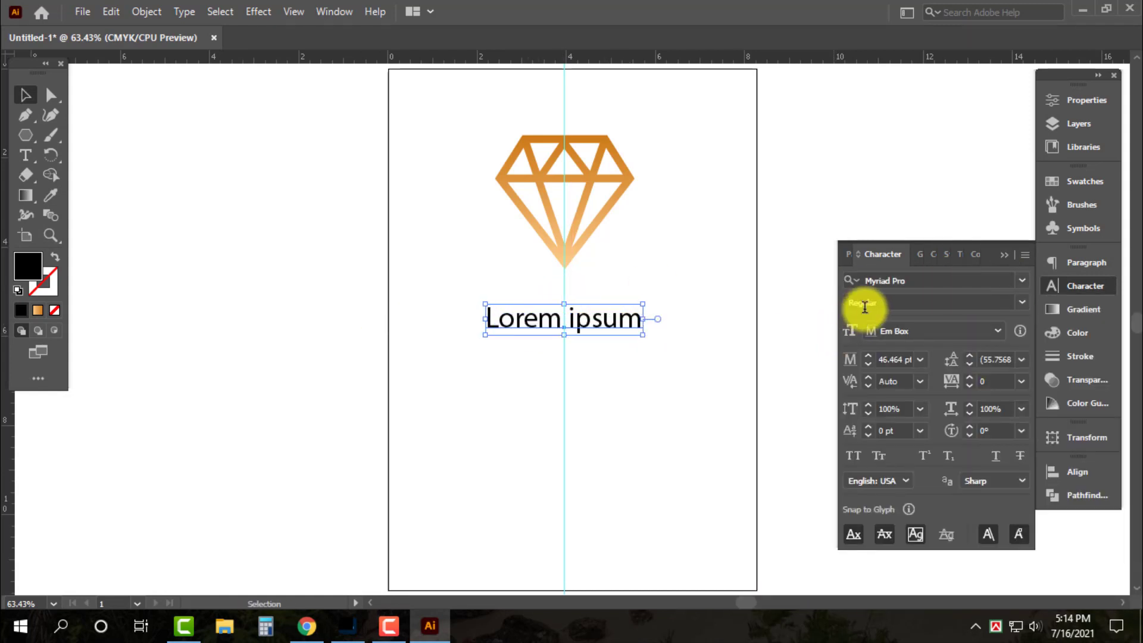
click(921, 281)
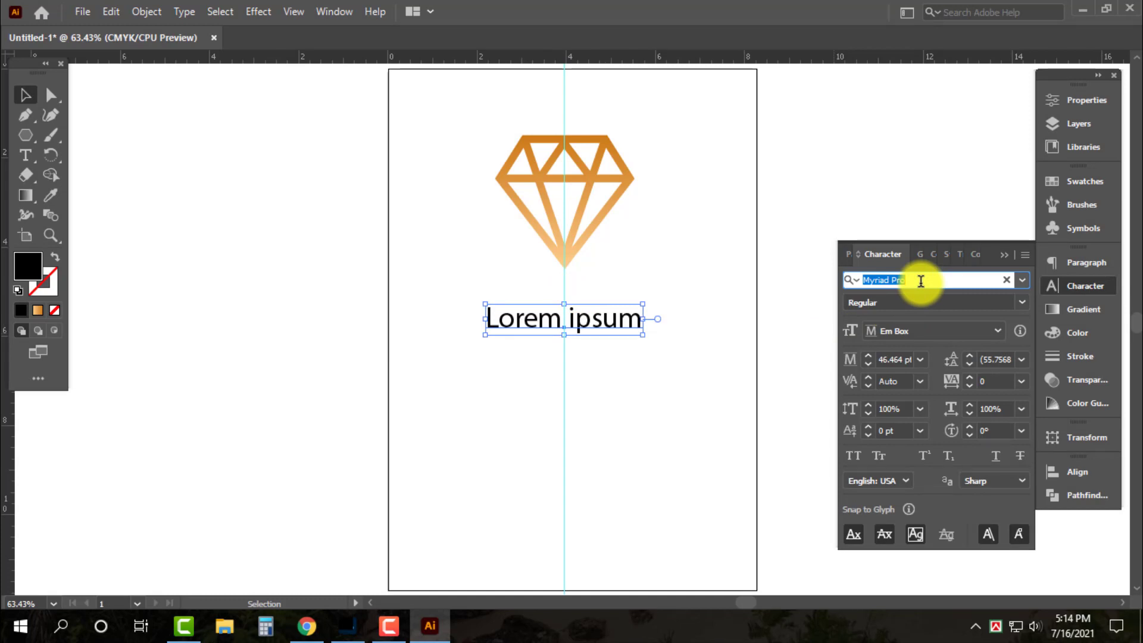
text(futu)
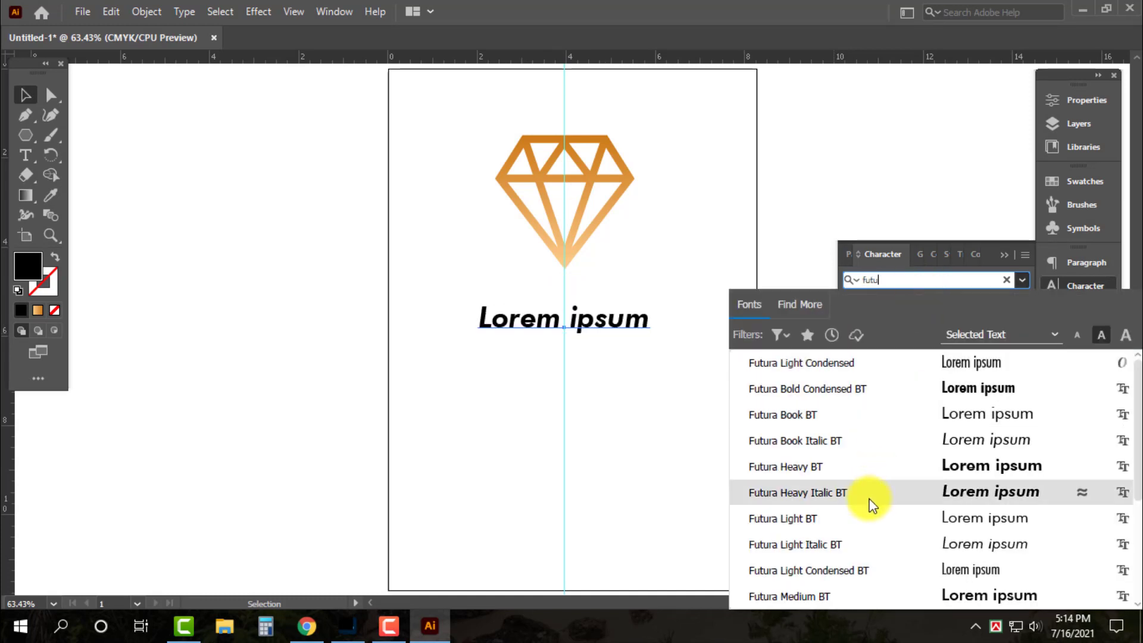
scroll(860, 506, down, 2)
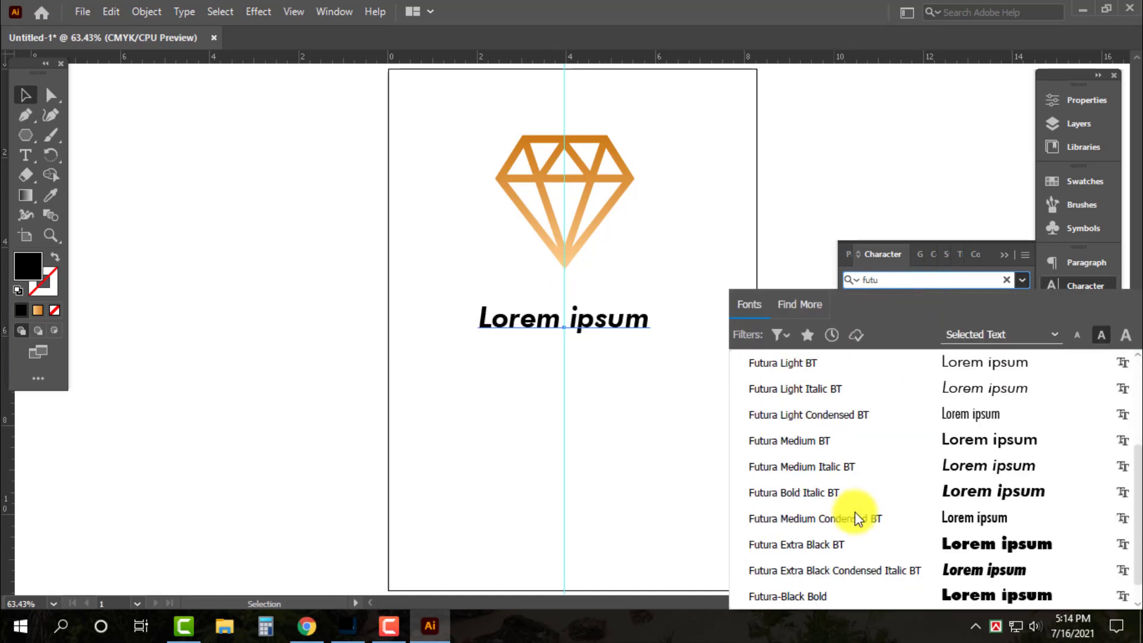
click(829, 442)
Enlarge the placeholder text to about 62 pt and replace its wording with DIAMOND
drag(626, 299, 652, 302)
triple_click(650, 307)
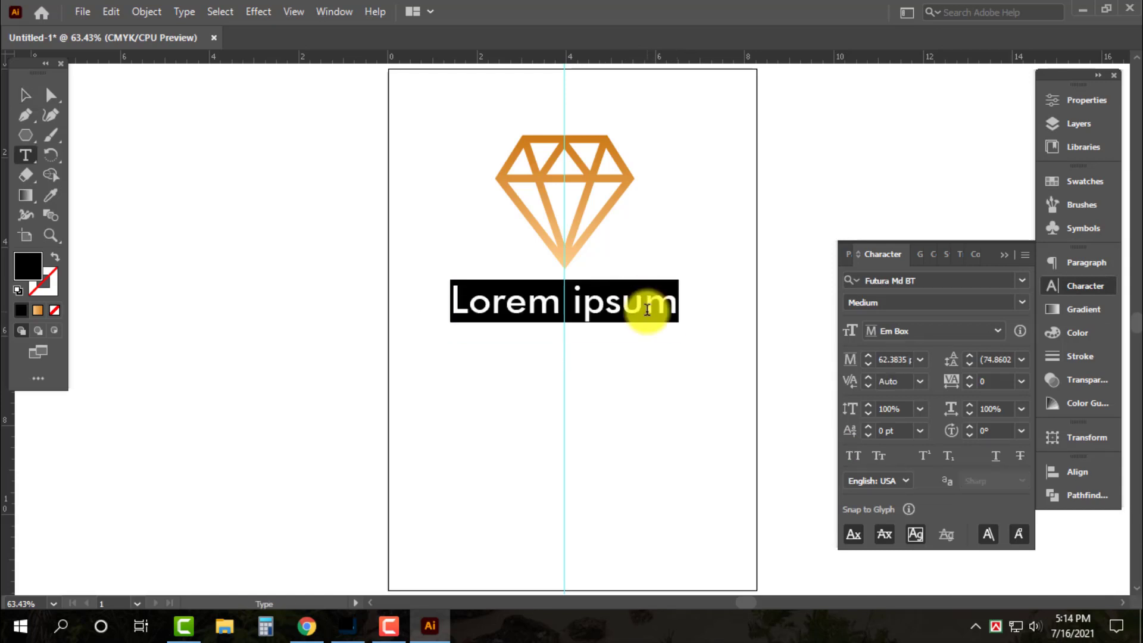
text(DI)
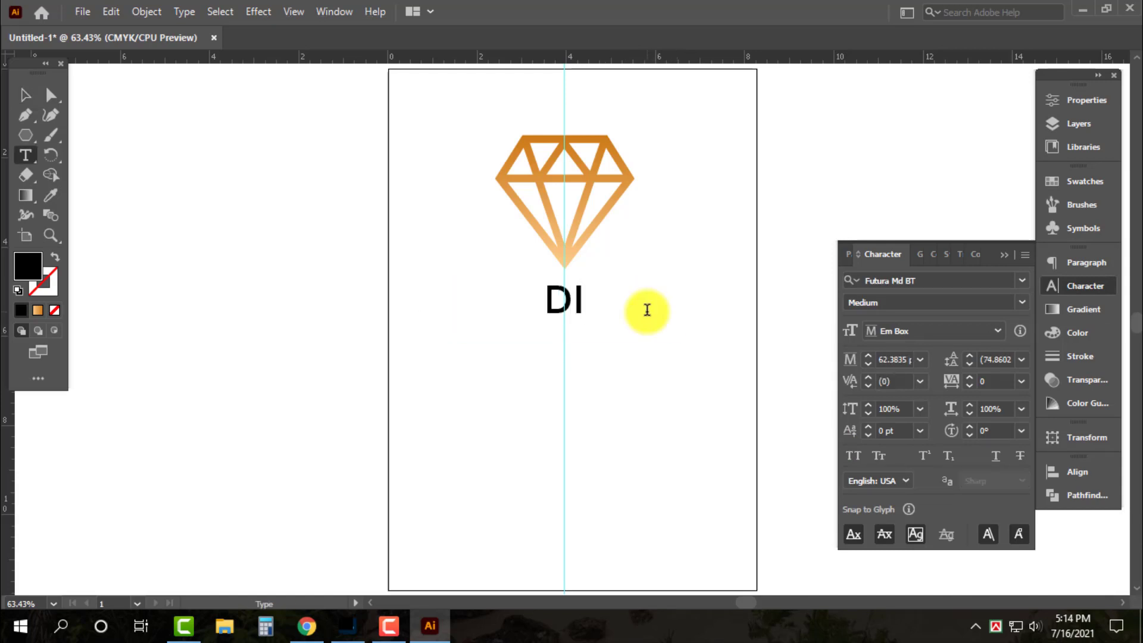
text(AMON)
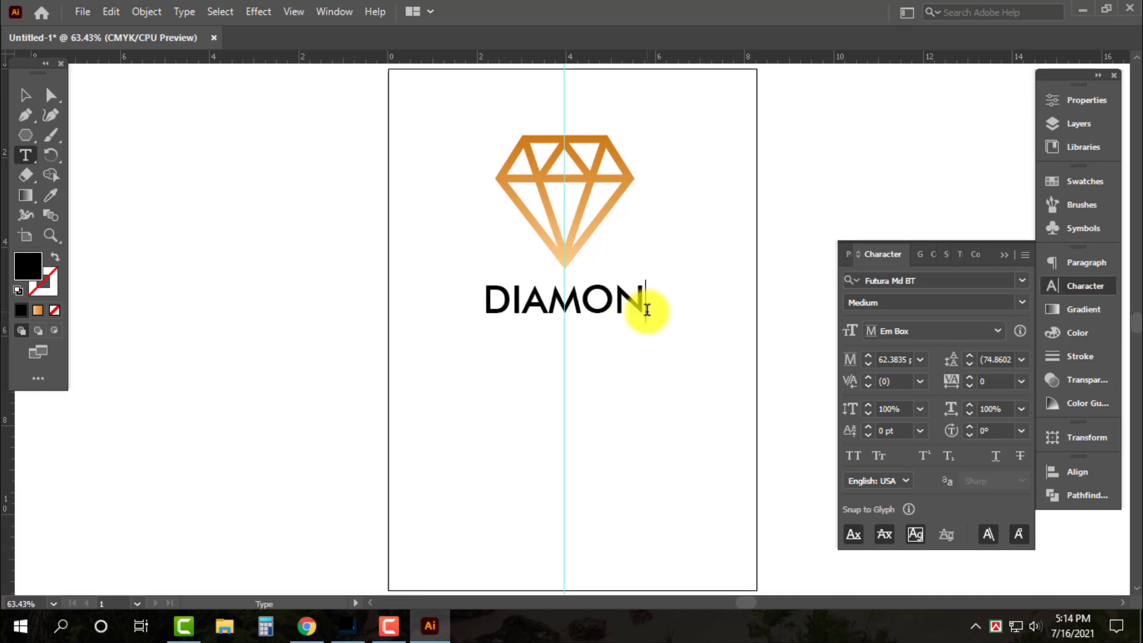
text(D)
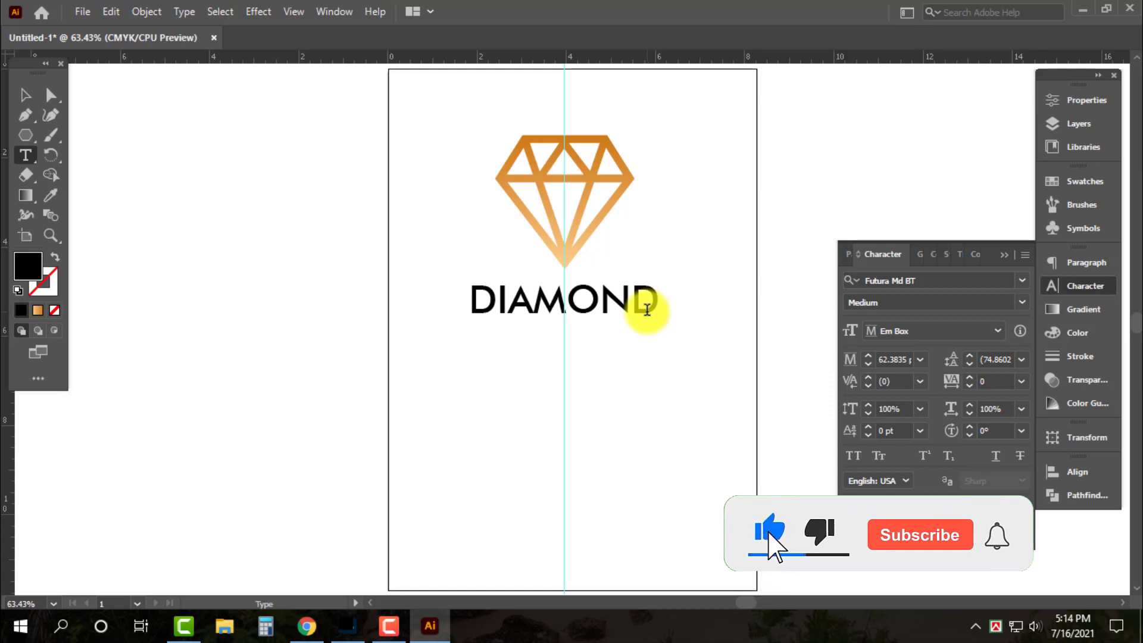
key(Escape)
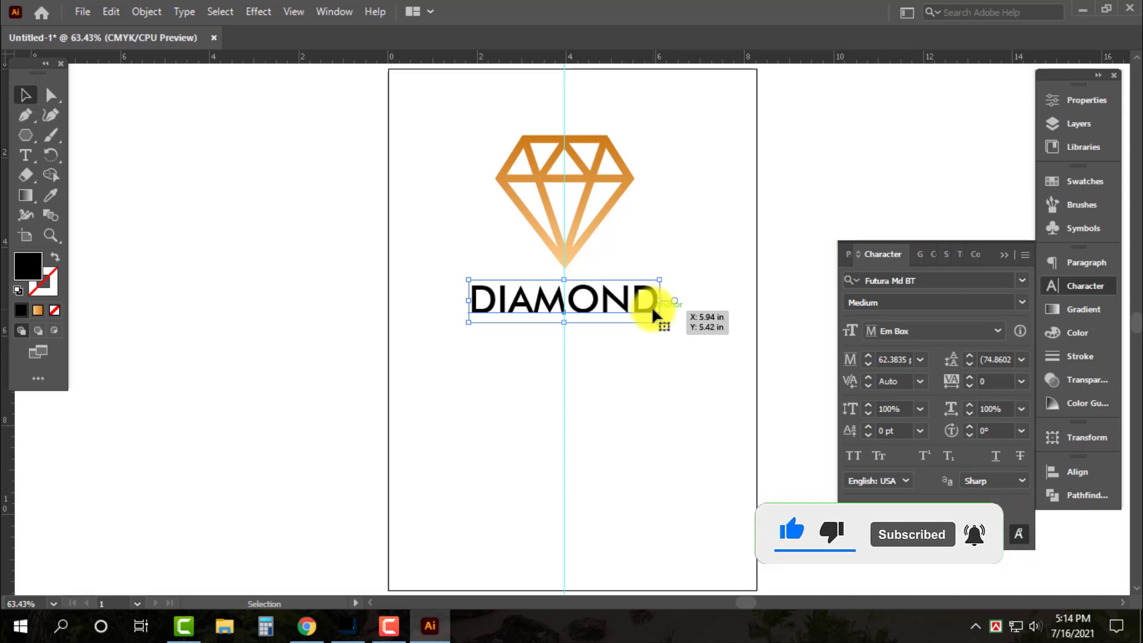
Try converting the DIAMOND text to outlines
key(a)
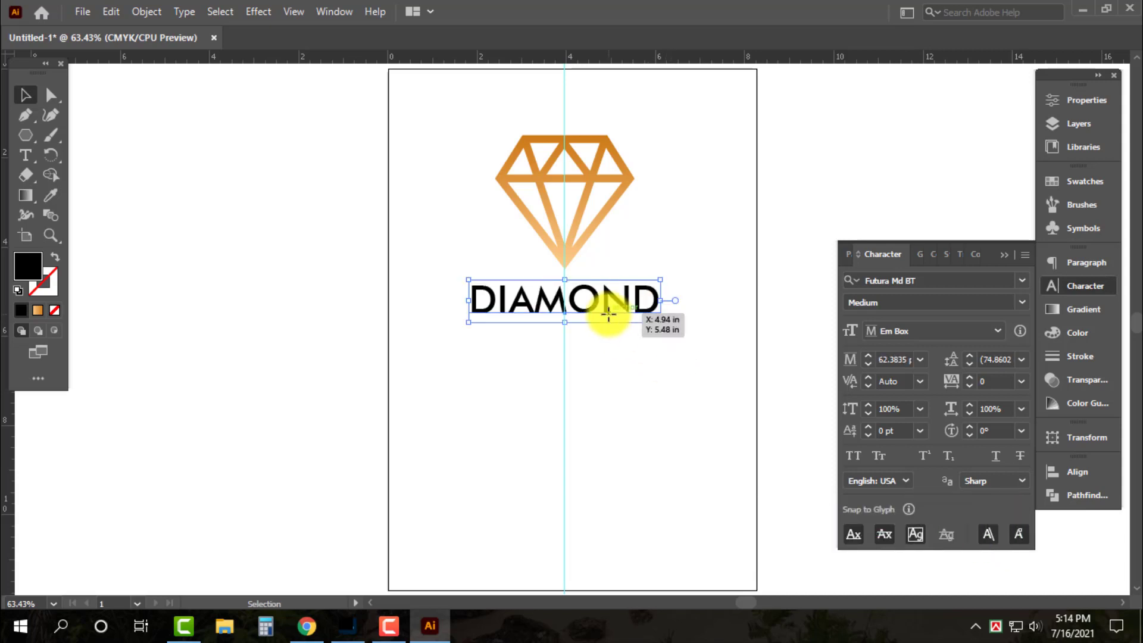
key(v)
key(ctrl+shift+o)
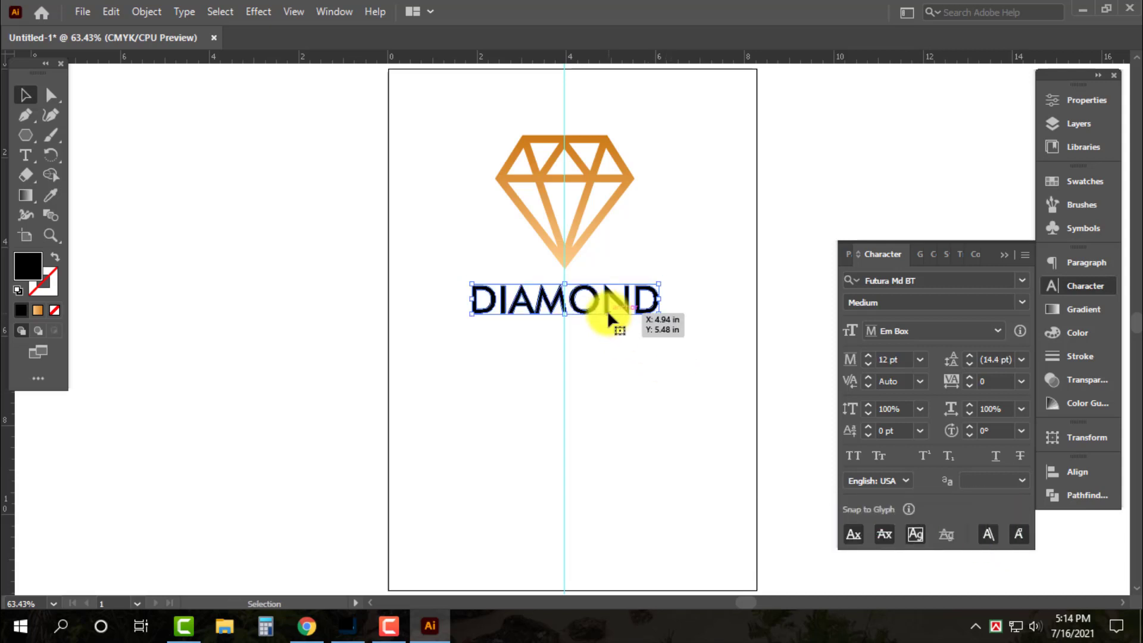
click(1089, 332)
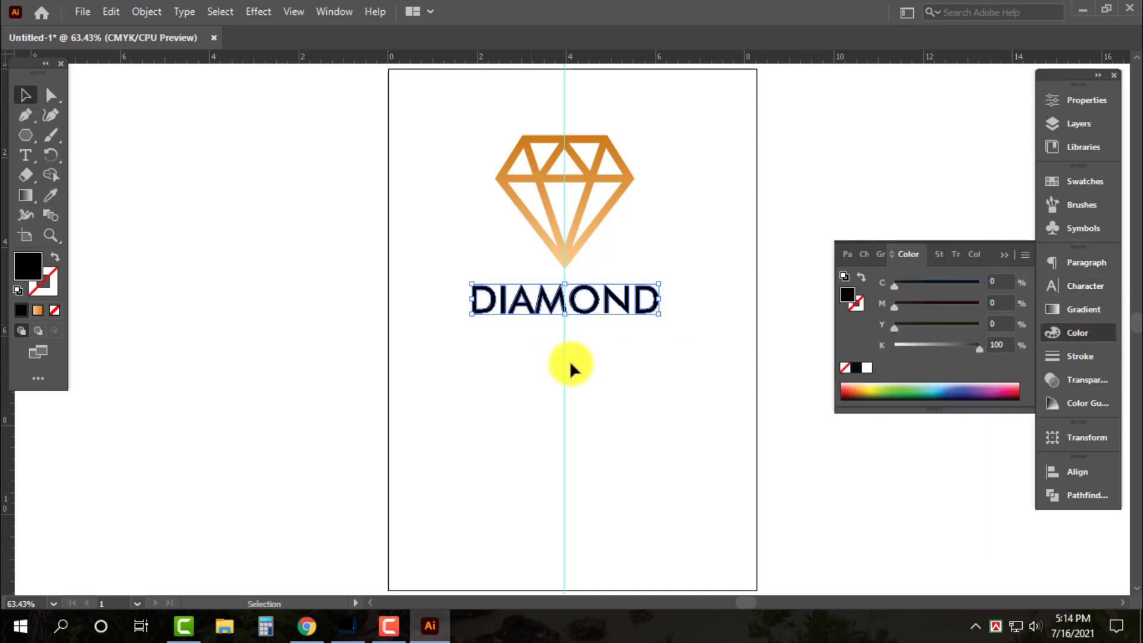
key(ctrl+z)
click(632, 391)
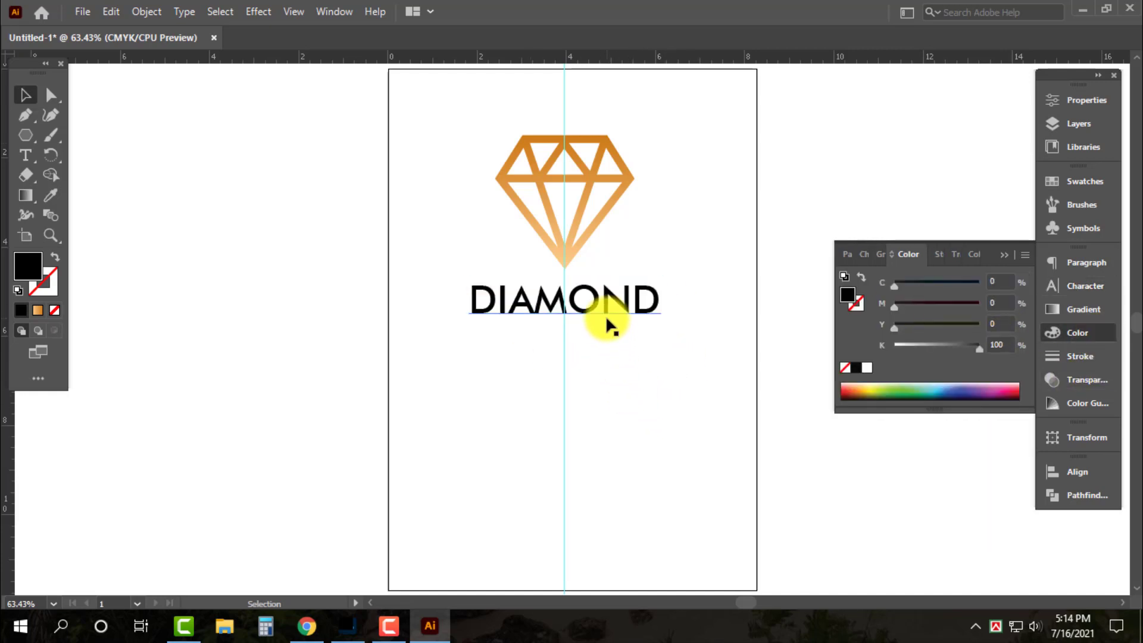
Place a smaller copy of the DIAMOND text just beneath it on the guide and change its wording to SLOGAN HERE
drag(629, 305, 598, 334)
double_click(598, 334)
double_click(597, 335)
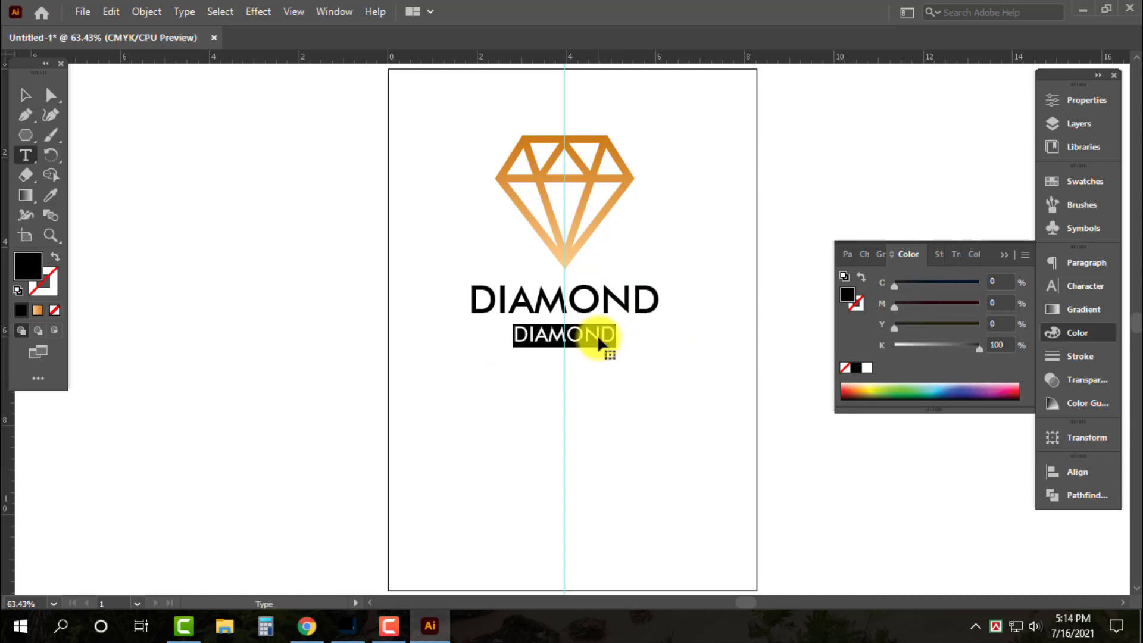
text(SLOG)
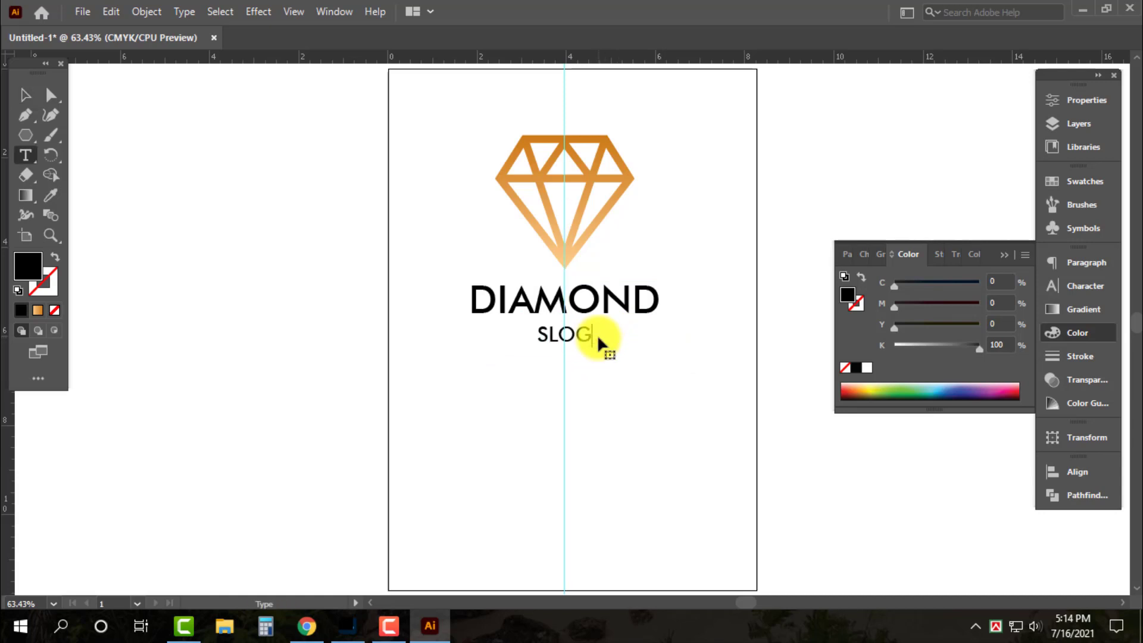
text(AN)
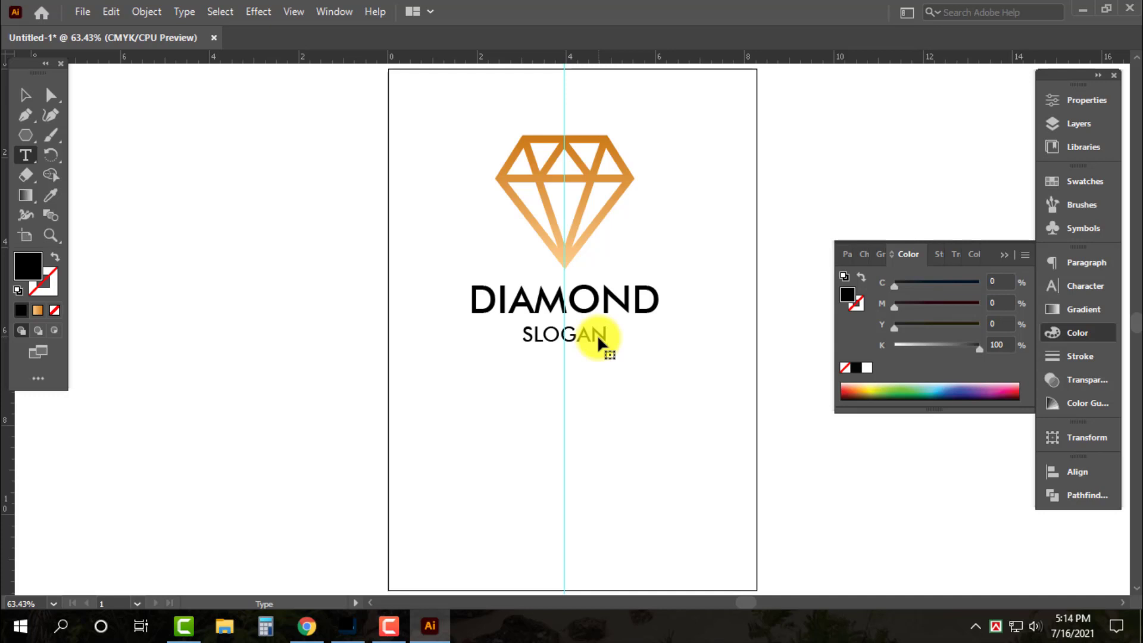
text( HE)
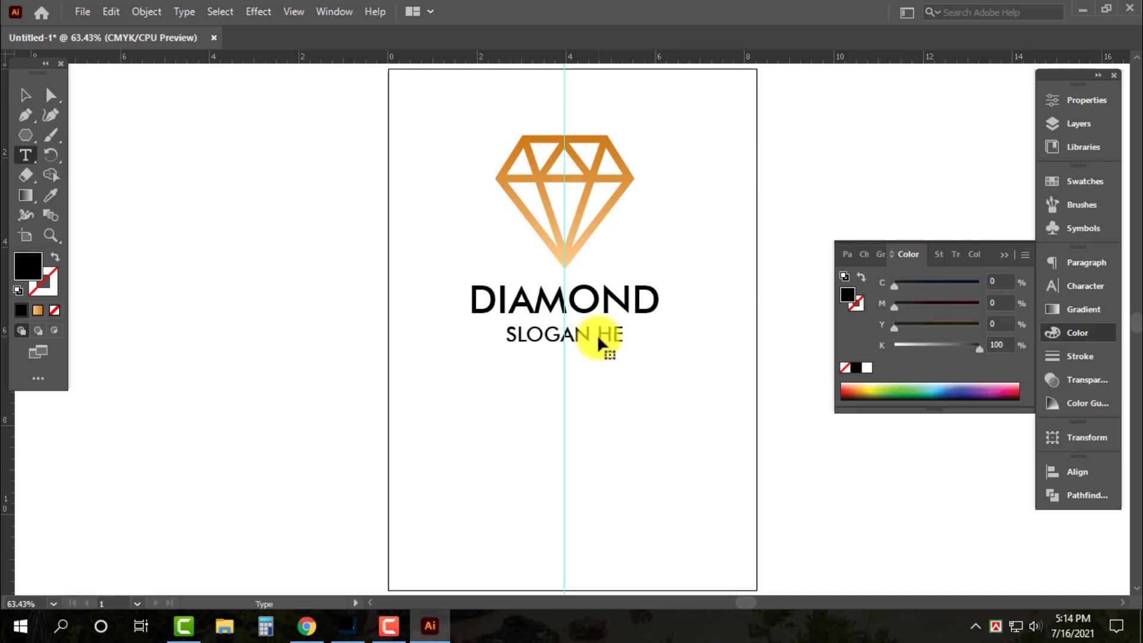
text(RE)
key(Escape)
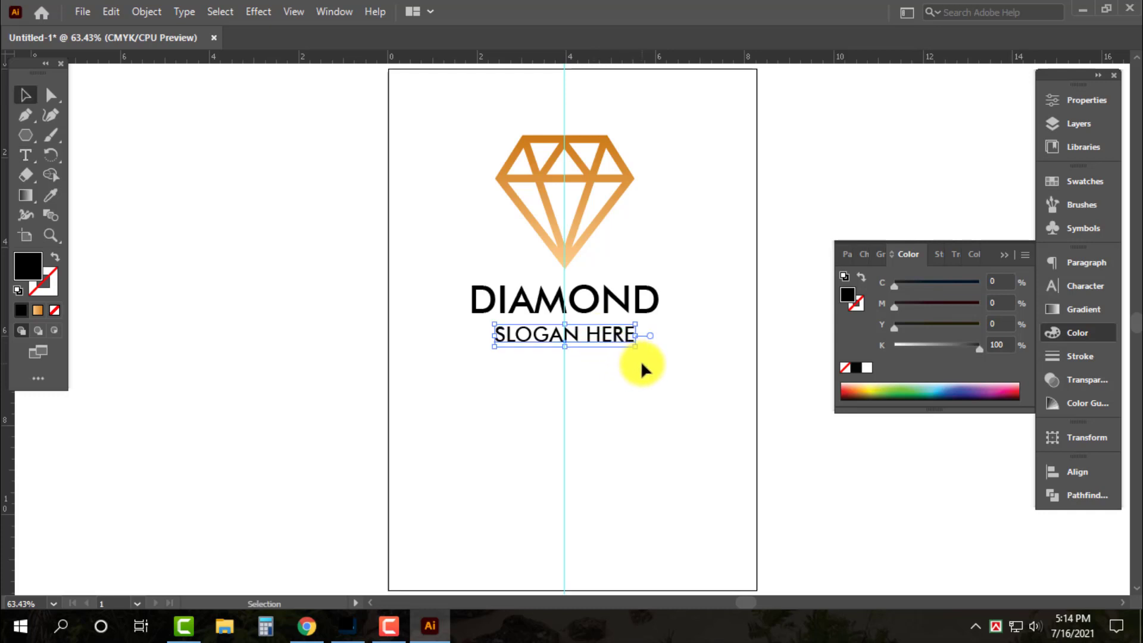
Nudge the DIAMOND and SLOGAN HERE lines up slightly and convert both to outlines
drag(635, 335, 633, 339)
shift+click(617, 303)
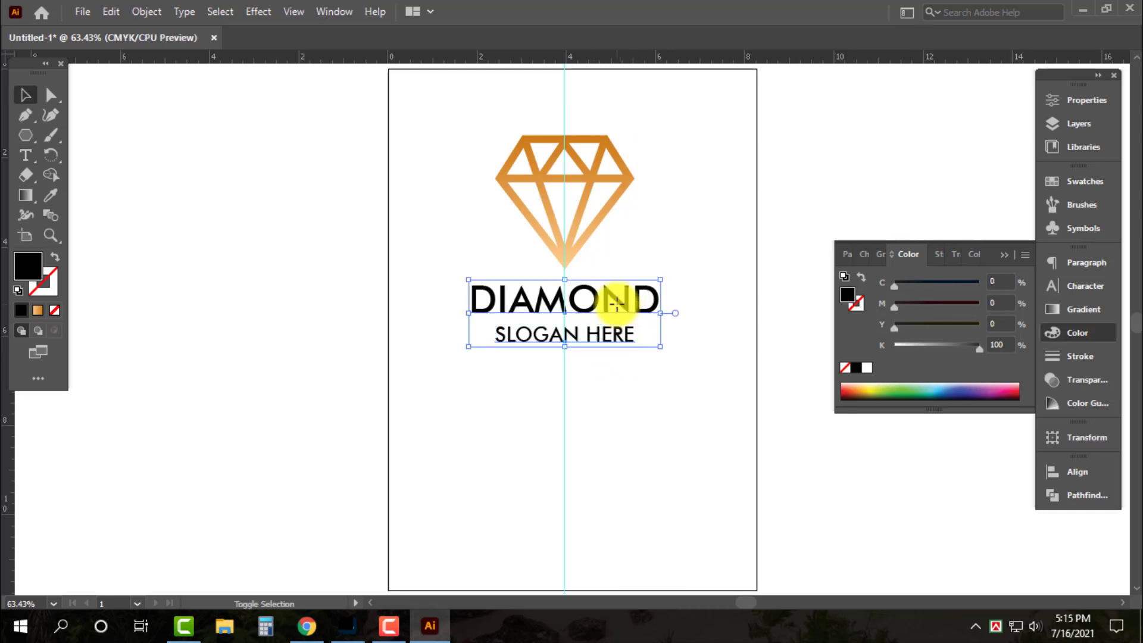
key(Up)
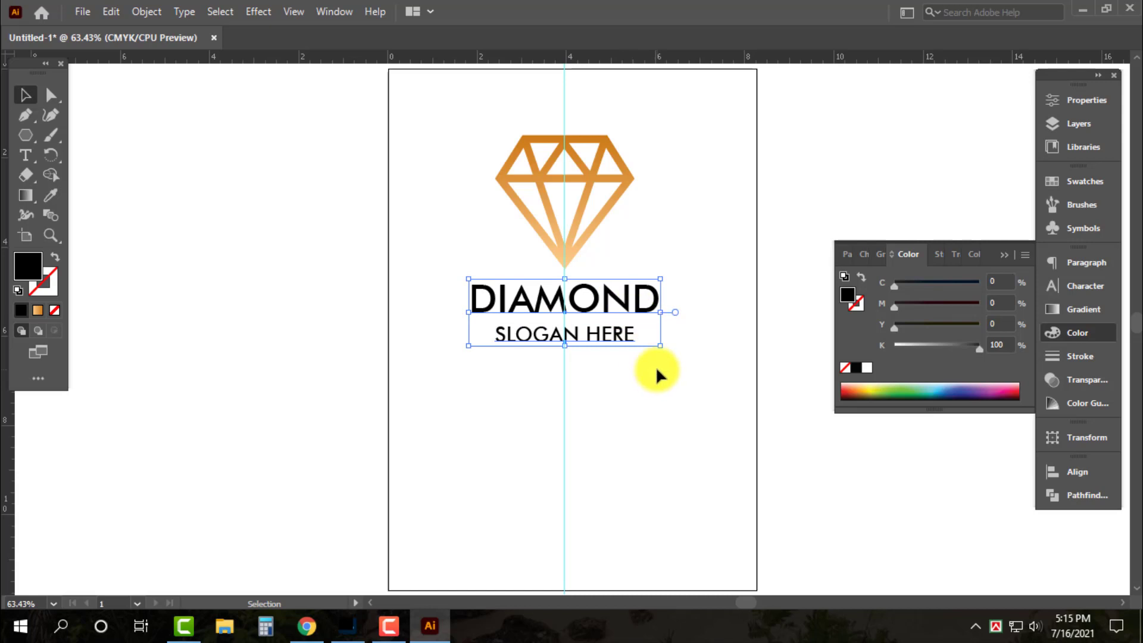
key(shift+ctrl+o)
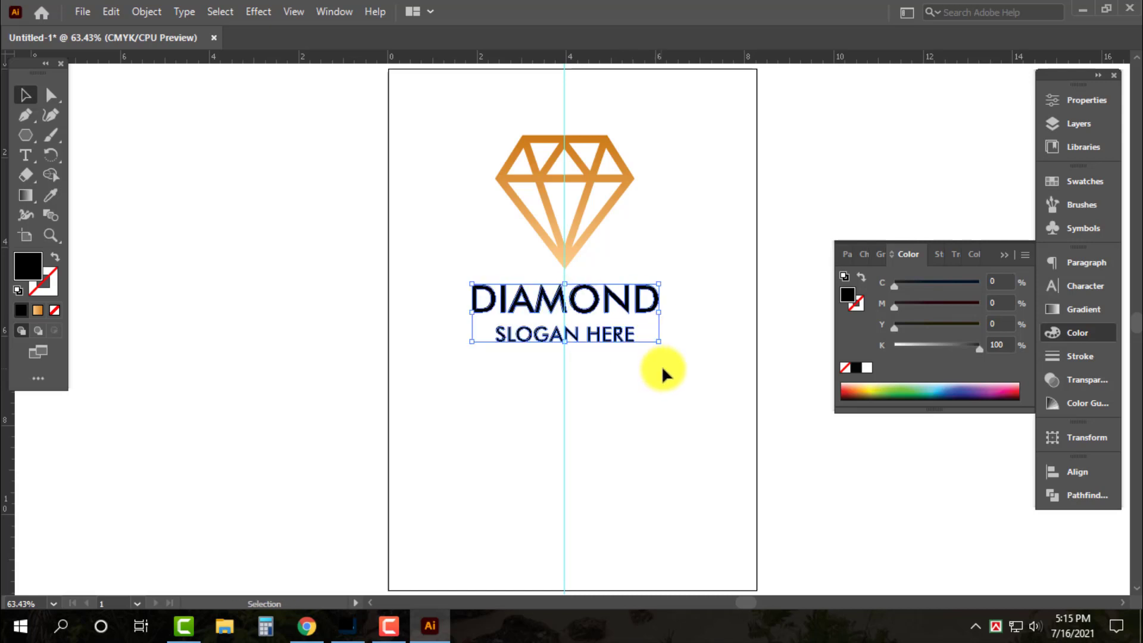
Sample the diamond's orange gradient onto both outlined text lines with the Eyedropper tool
key(i)
click(591, 158)
key(v)
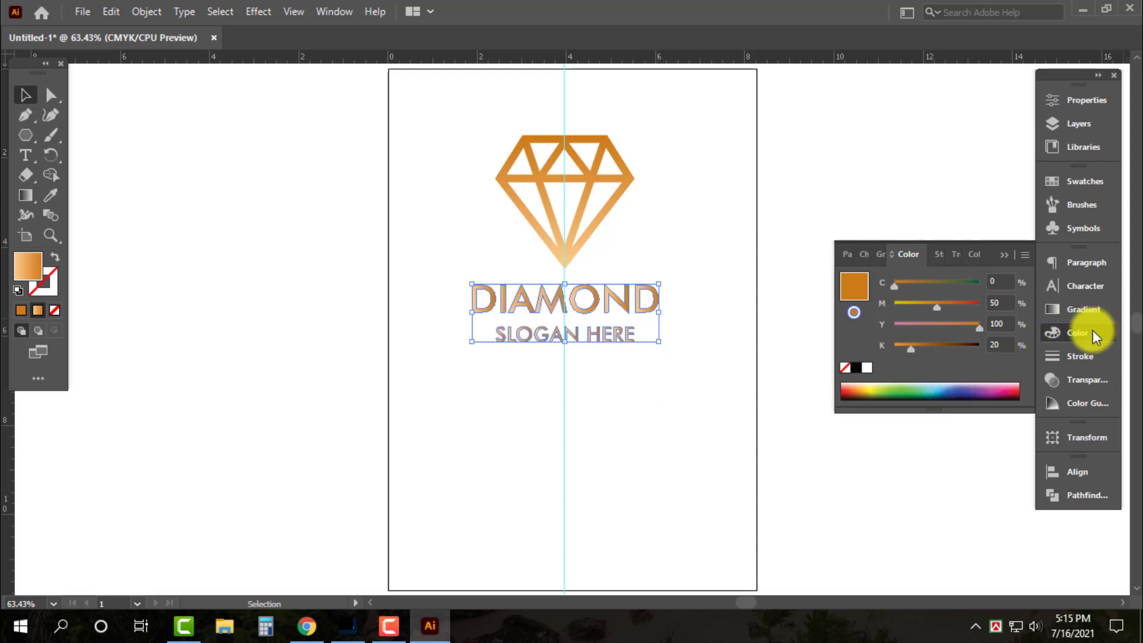
Reset the text gradient's orange end stop to white, and recolor it to C 0, M 50, Y 100, K 20
click(867, 367)
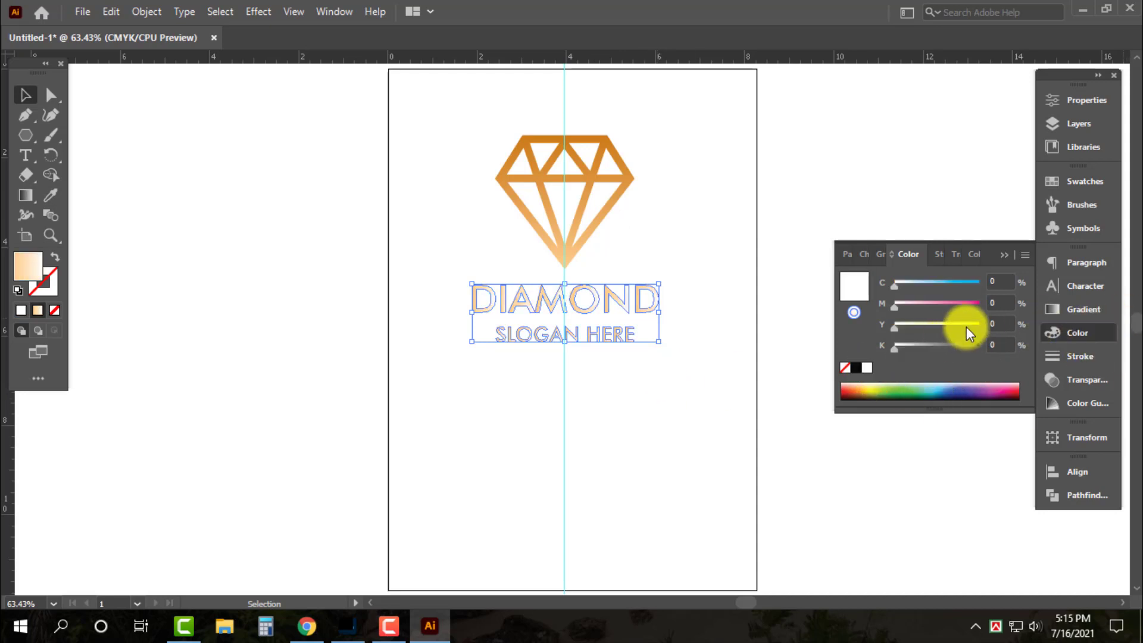
click(1001, 302)
text(50)
key(Tab)
text(100)
key(Tab)
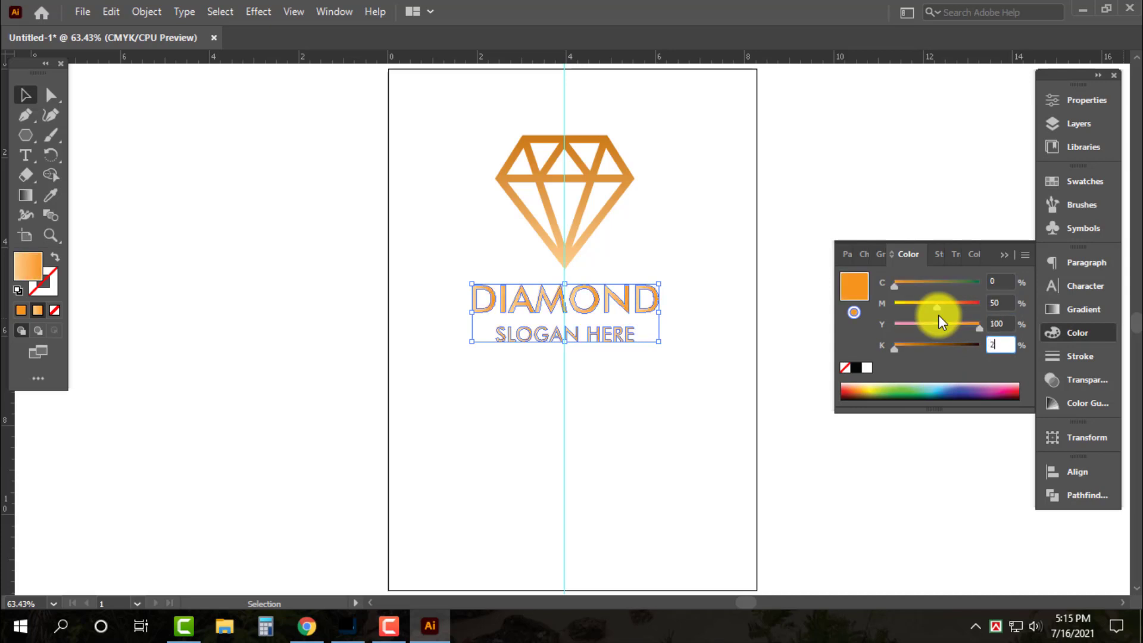
text(20)
key(Return)
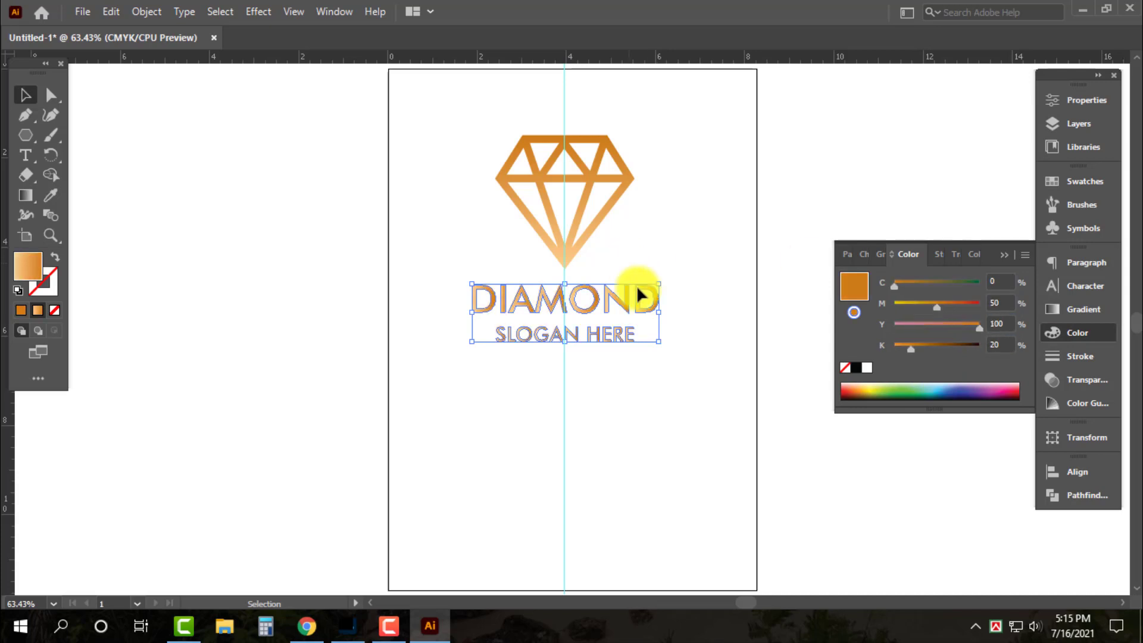
Replace the text's gradient with a solid CMYK fill of C 0, M 50, Y 100, K 20
click(846, 368)
click(867, 368)
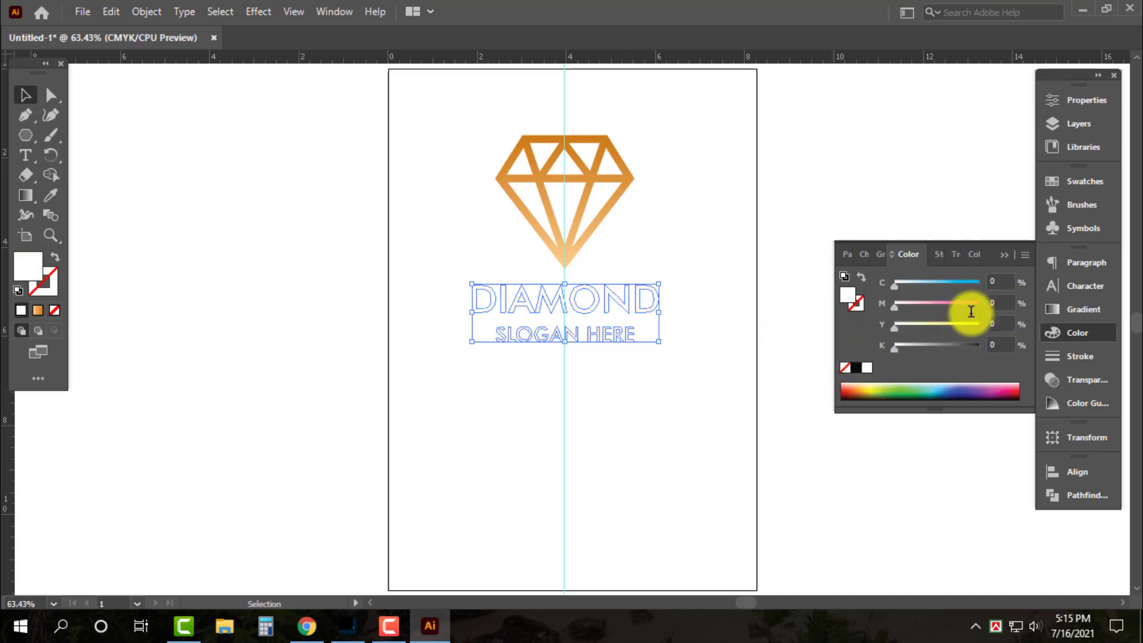
click(994, 302)
text(50)
key(Tab)
text(100)
key(Tab)
text(20)
key(Return)
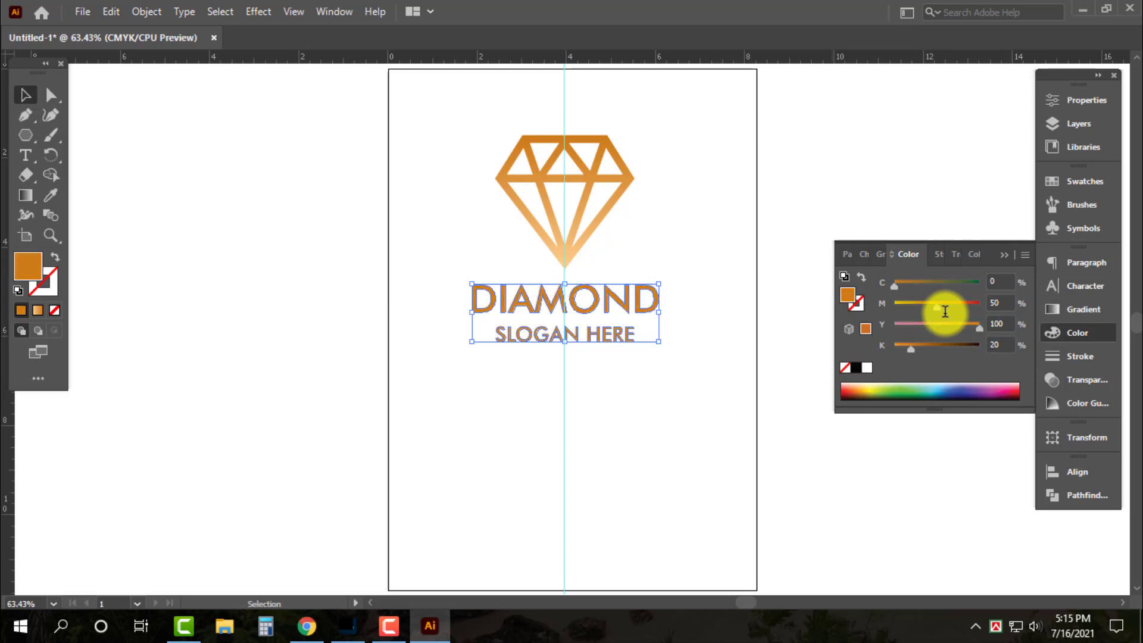
Change both text lines to dark red by setting M to 100 and K to 30, and deselect them
click(976, 303)
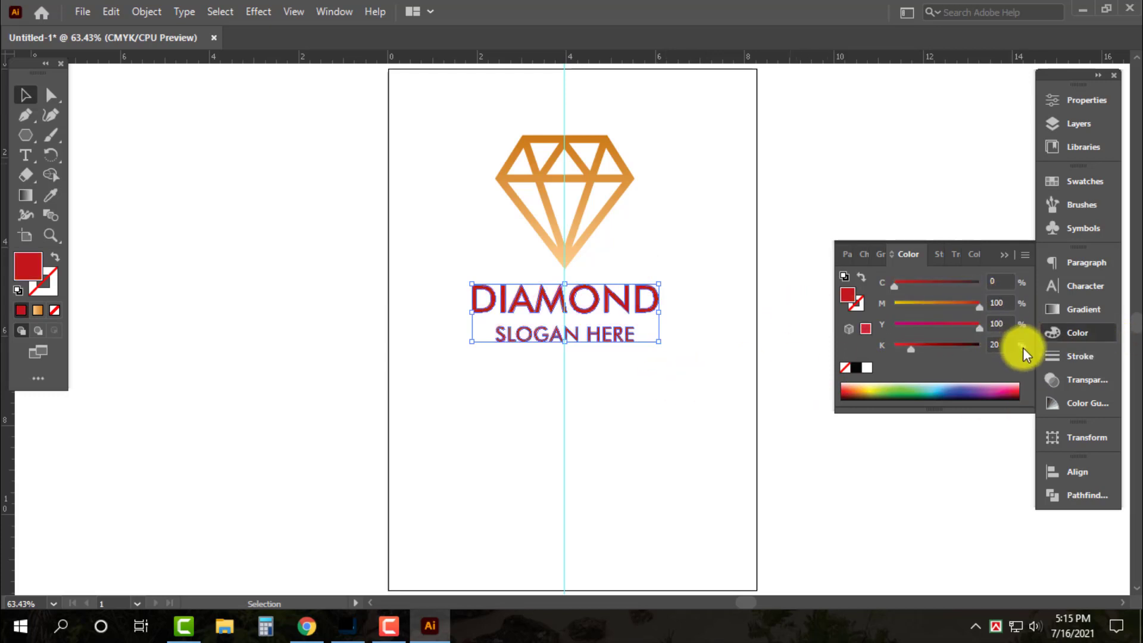
click(679, 412)
drag(674, 439, 614, 304)
text(30)
key(Return)
key(ctrl+shift+a)
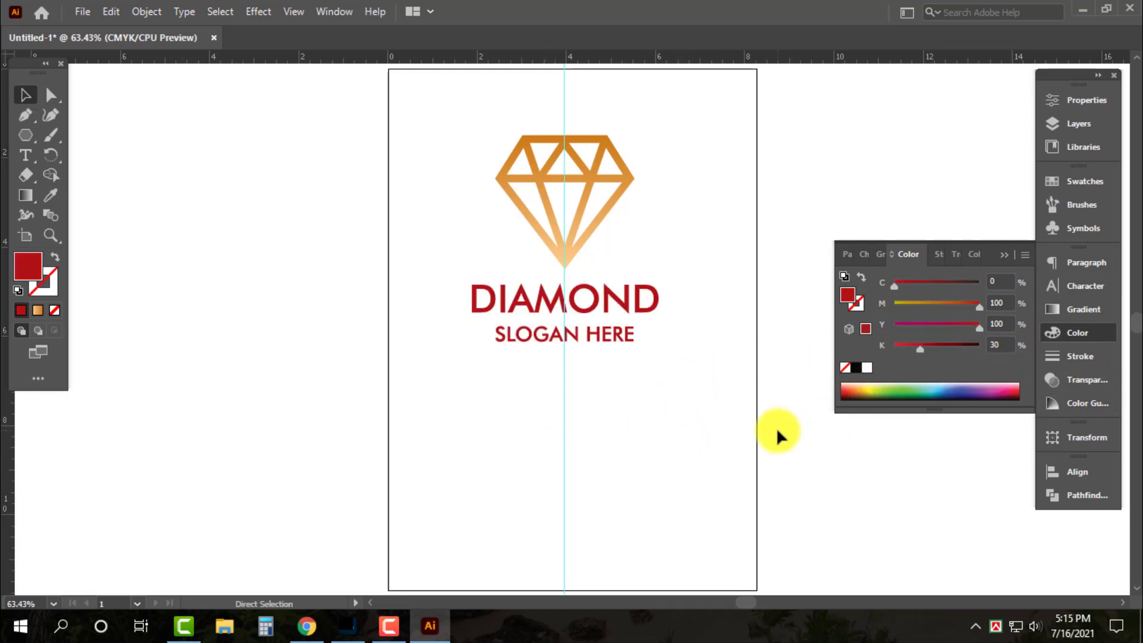
Select the diamond and both text lines and move the whole logo slightly up the artboard
key(ctrl+minus)
drag(672, 426, 570, 244)
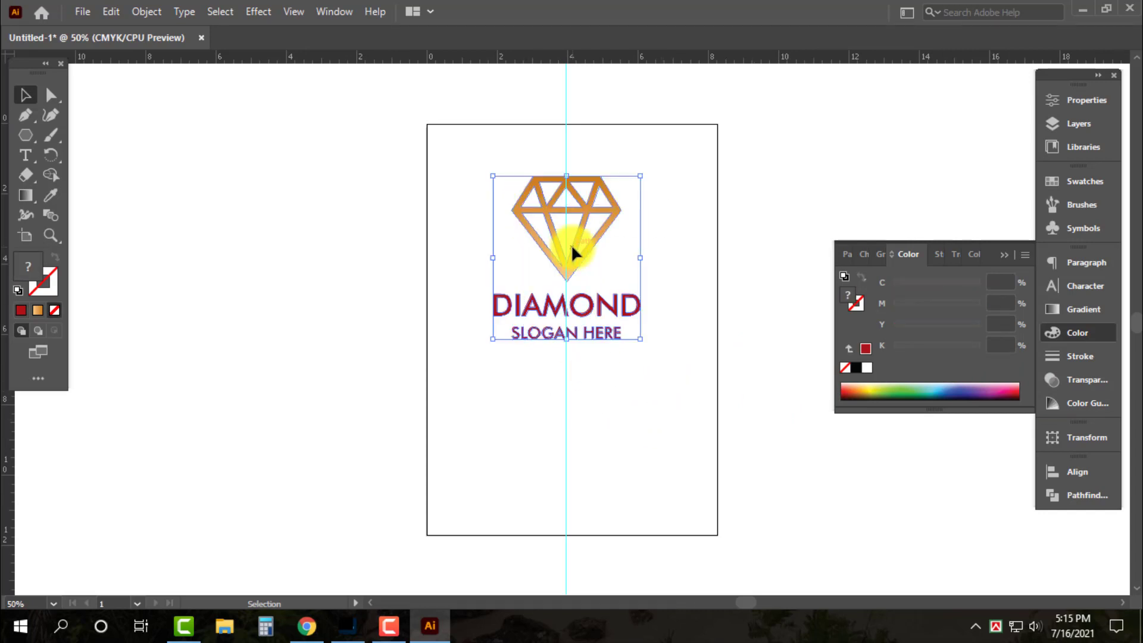
key(shift+Up)
key(shift+Up)
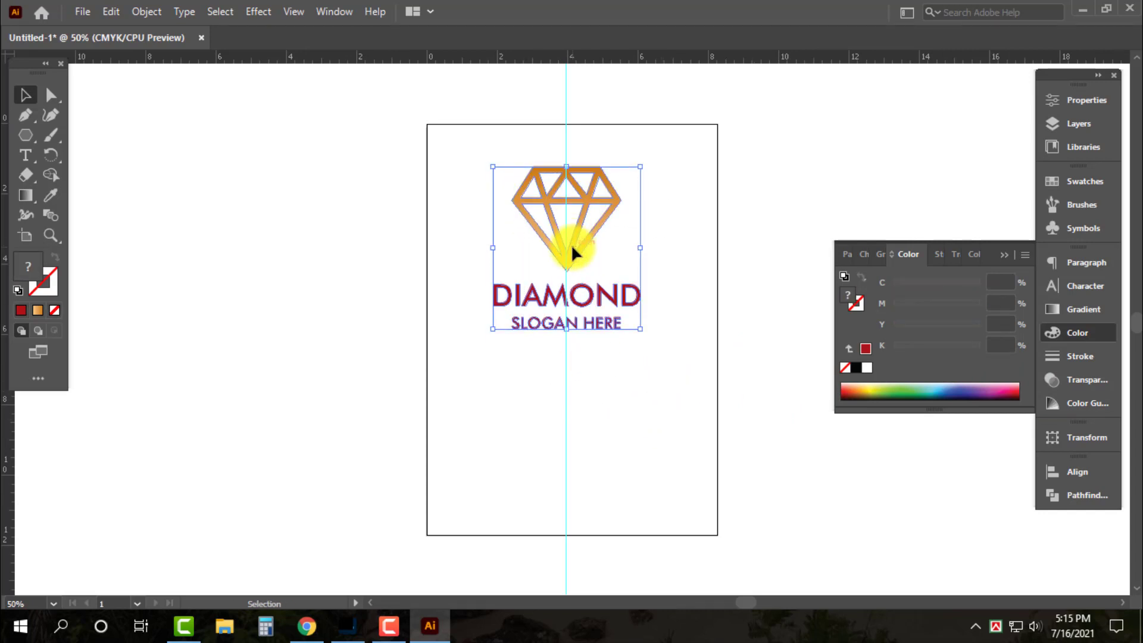
Nudge the two text lines slightly closer to the diamond, and scale the whole logo down proportionally, centered on the guide
drag(618, 423, 586, 292)
drag(648, 398, 575, 178)
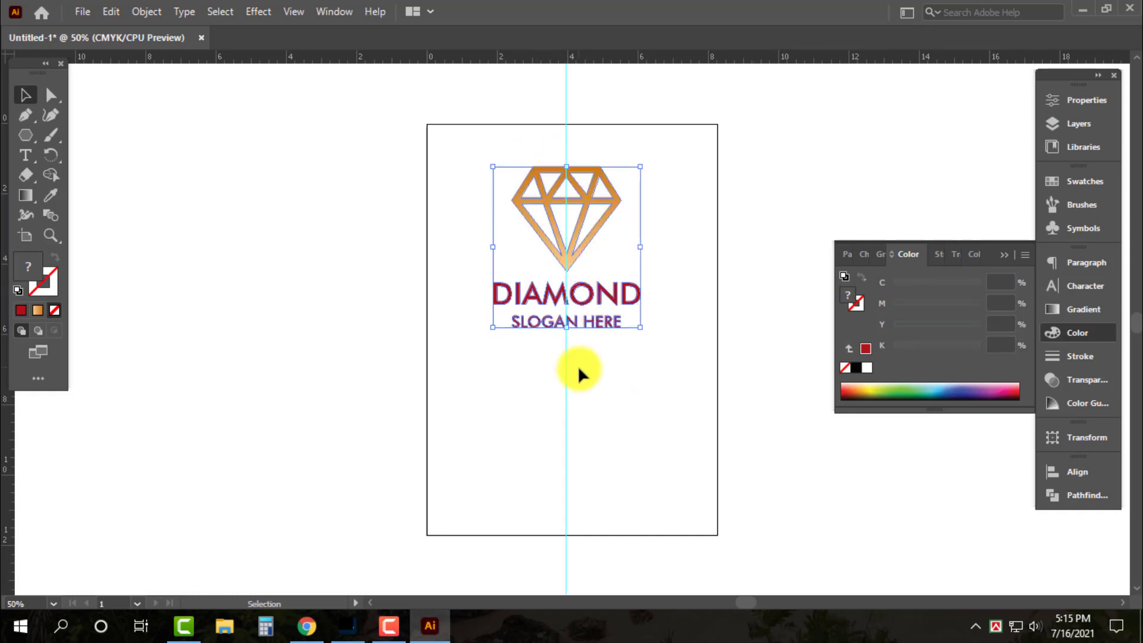
drag(566, 331, 569, 302)
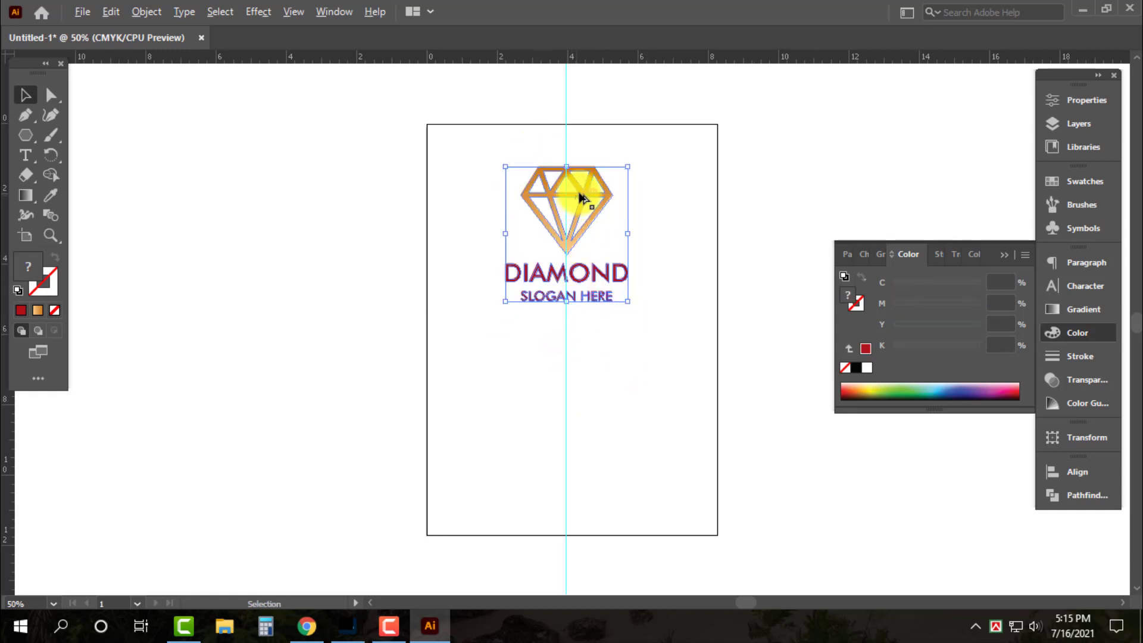
Duplicate the whole logo straight down into the lower half of the artboard, and nudge the original logo slightly up
drag(581, 198, 544, 381)
click(520, 303)
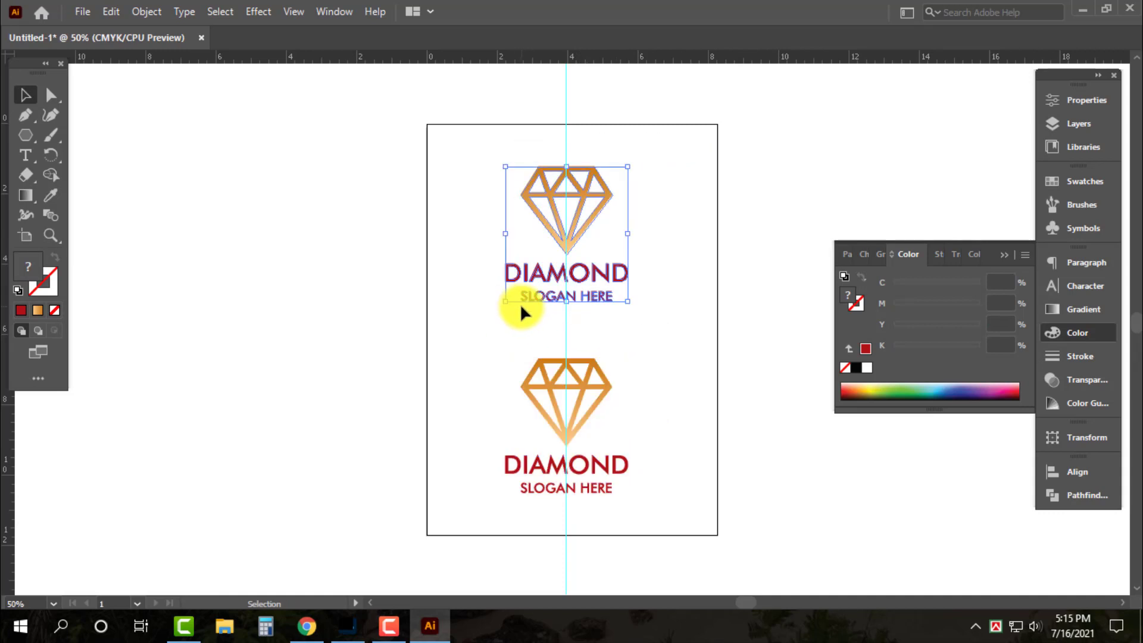
key(shift+Up)
key(shift+Up)
key(shift+Up)
drag(435, 345, 691, 492)
click(691, 492)
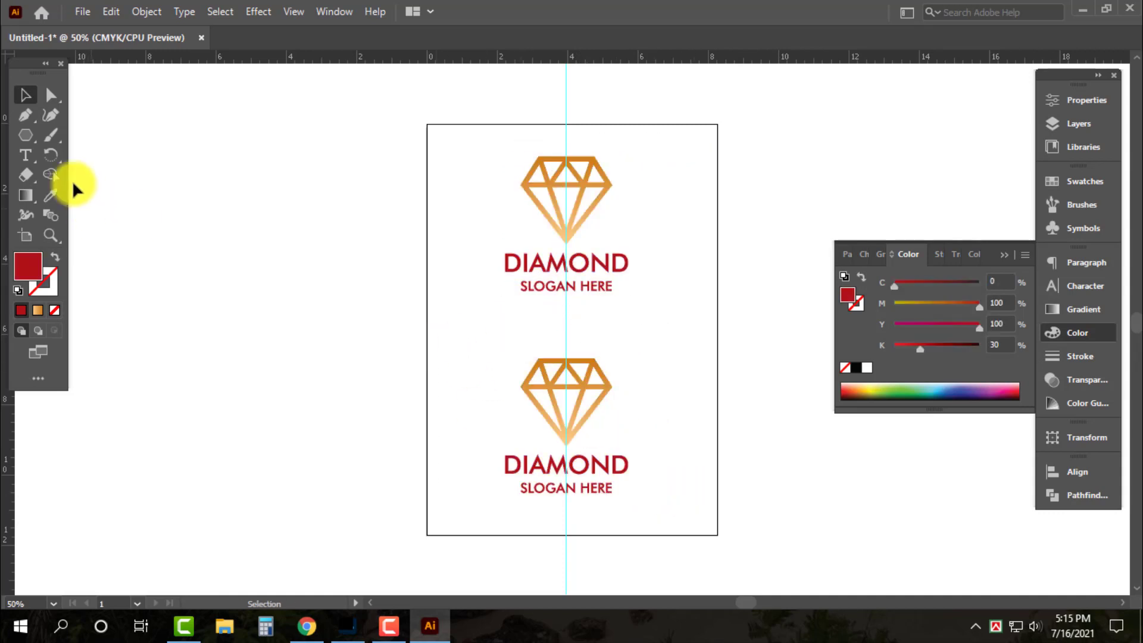
Draw a dark red rectangle across the full width of the artboard's lower half, and lock it behind the logo copy
key(ctrl+0)
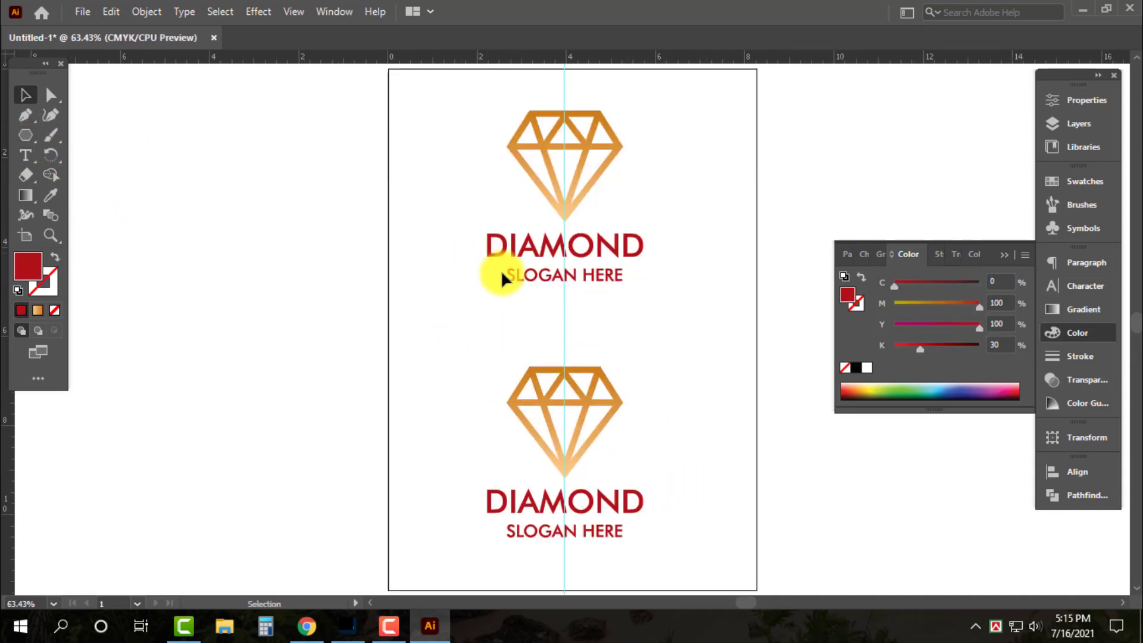
click(27, 133)
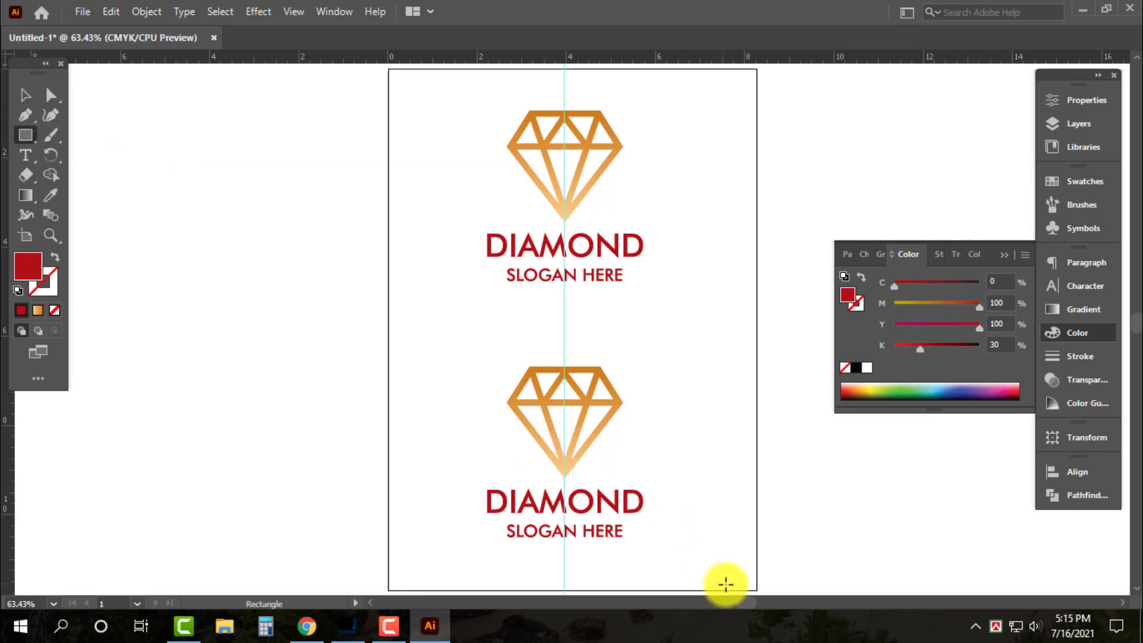
drag(758, 588, 388, 330)
key(v)
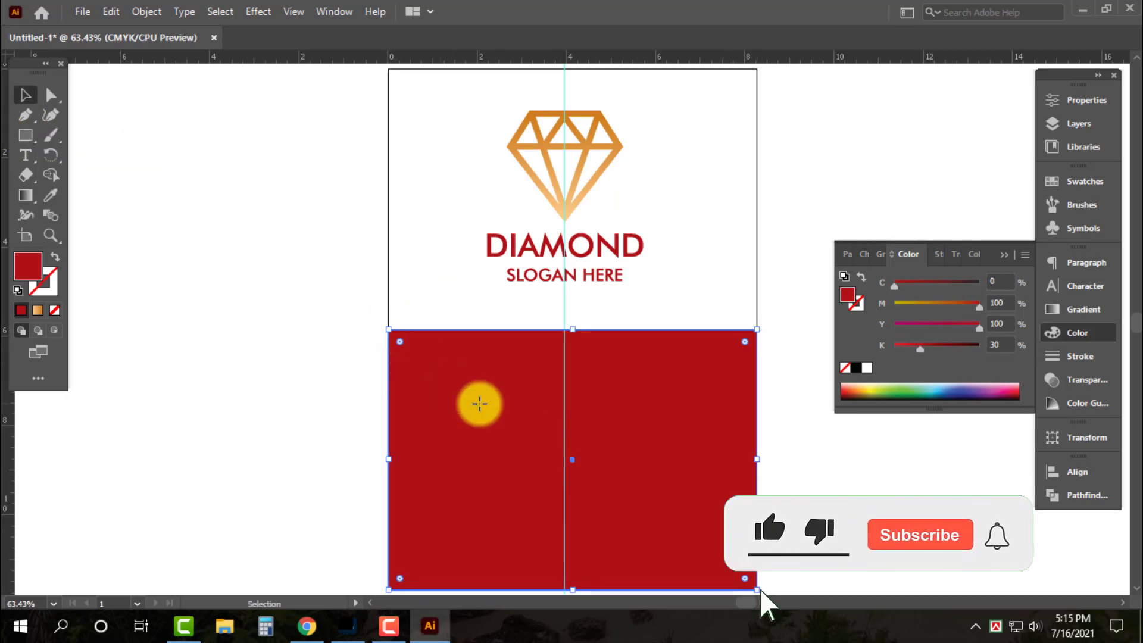
key(ctrl+2)
Fill the lower logo copy's diamond and text with white, and nudge the copy slightly down on the red background
drag(301, 334, 801, 506)
click(867, 367)
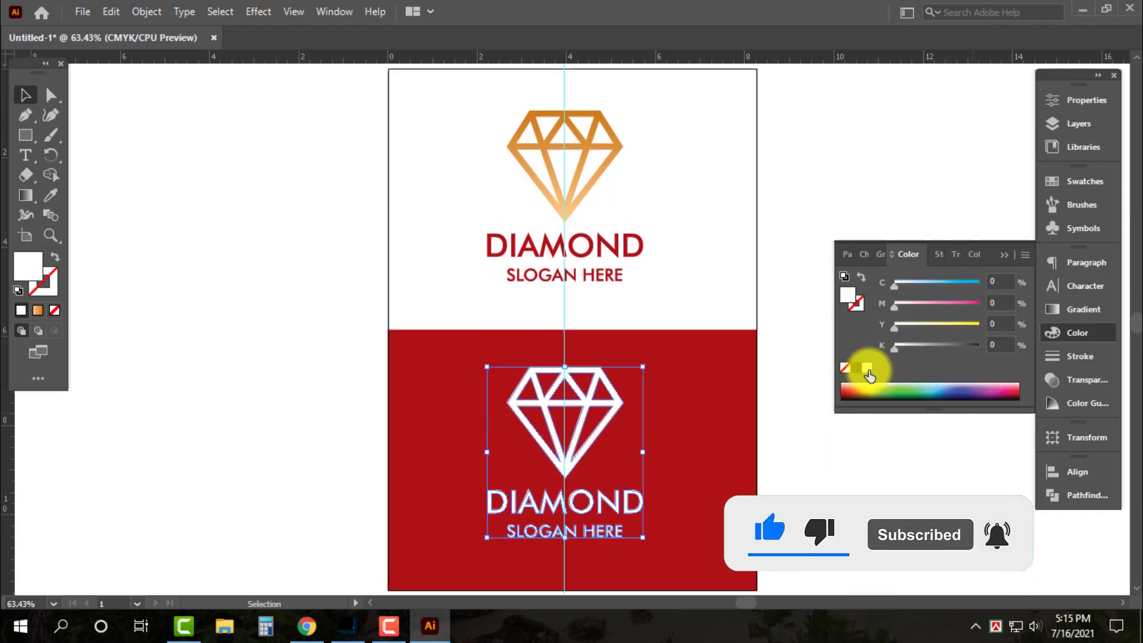
scroll(554, 453, down, 3)
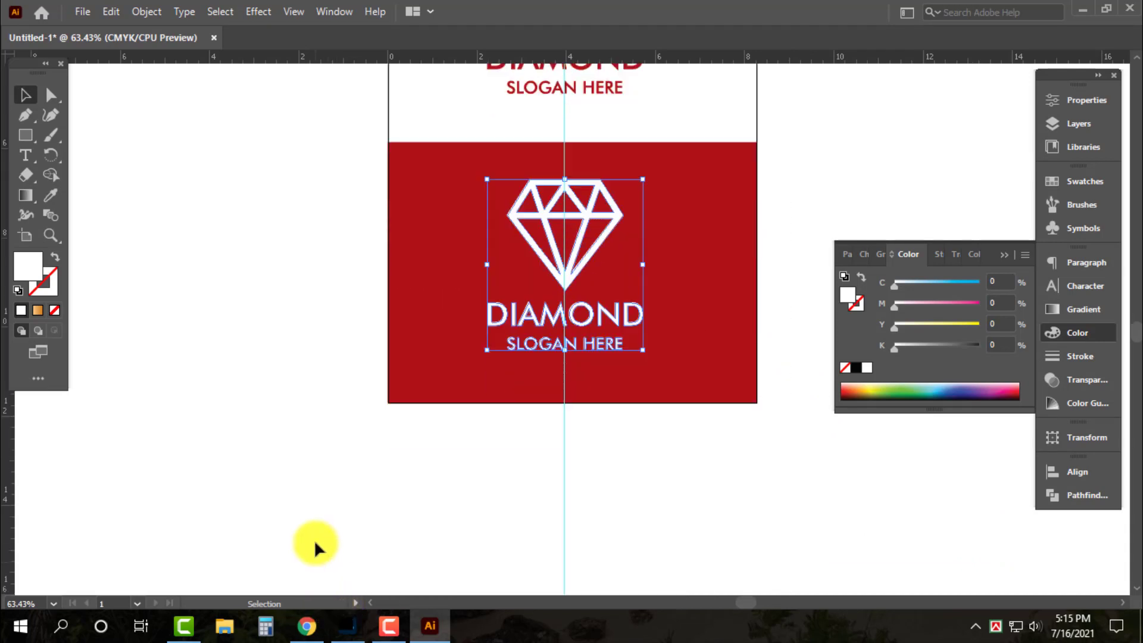
scroll(682, 373, up, 3)
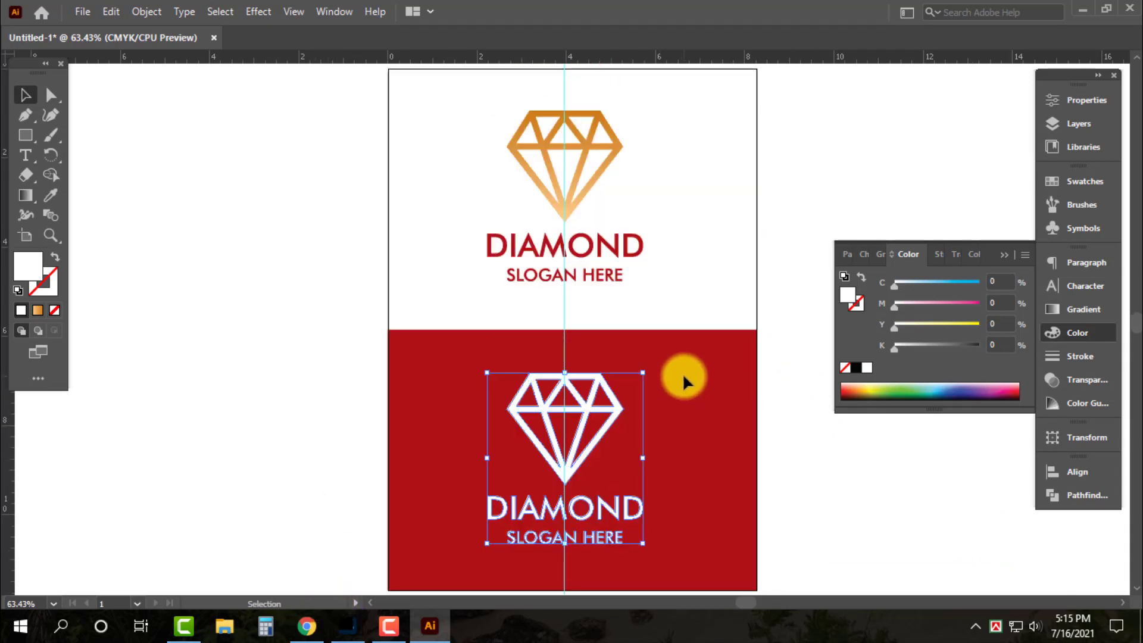
click(935, 482)
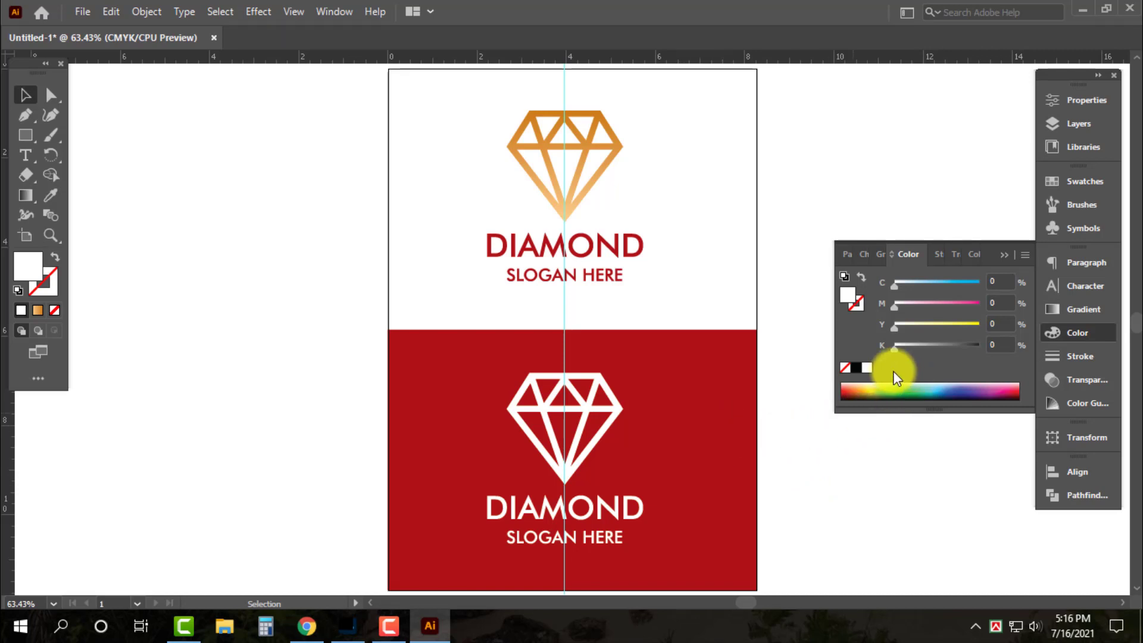
Try an orange-brown background by setting the lower rectangle's M value to 50, and undo the color change
click(1001, 302)
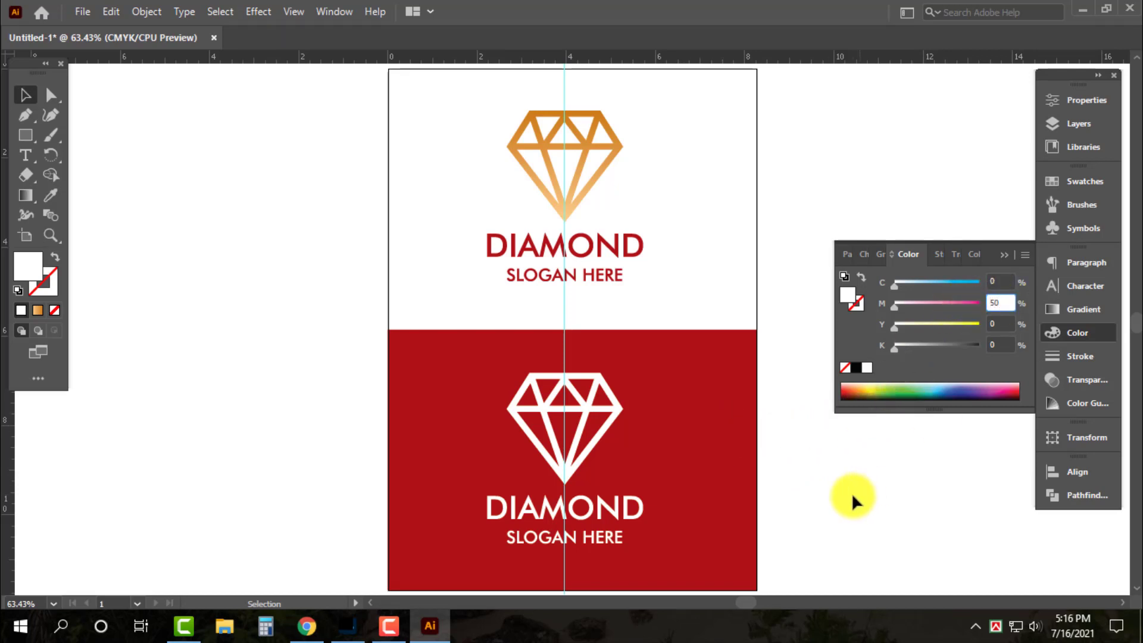
key(Return)
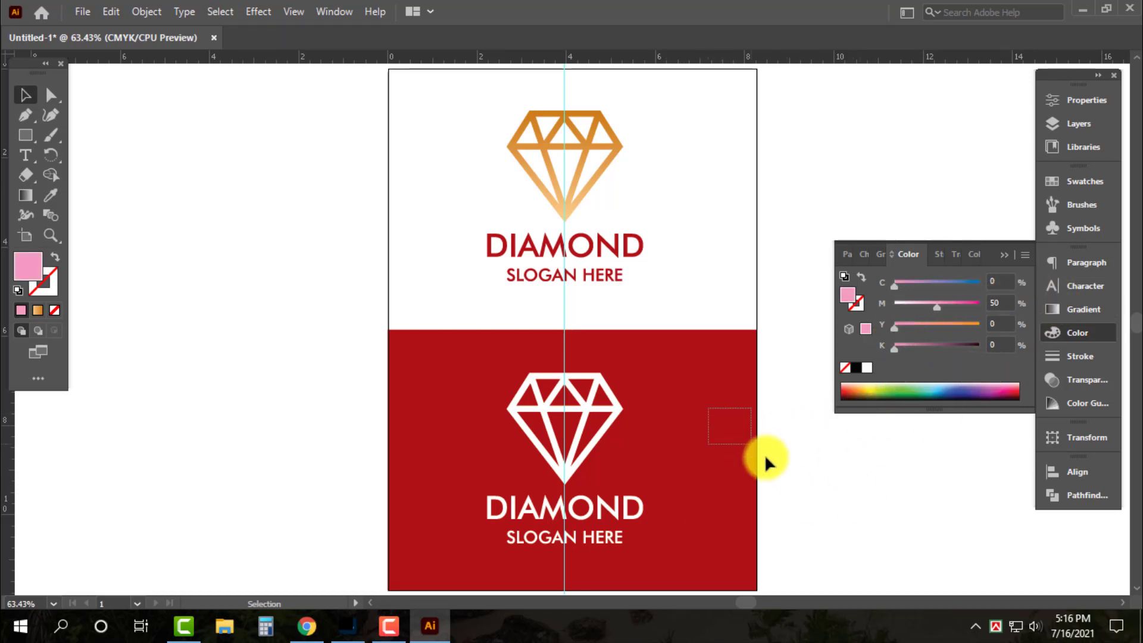
click(754, 450)
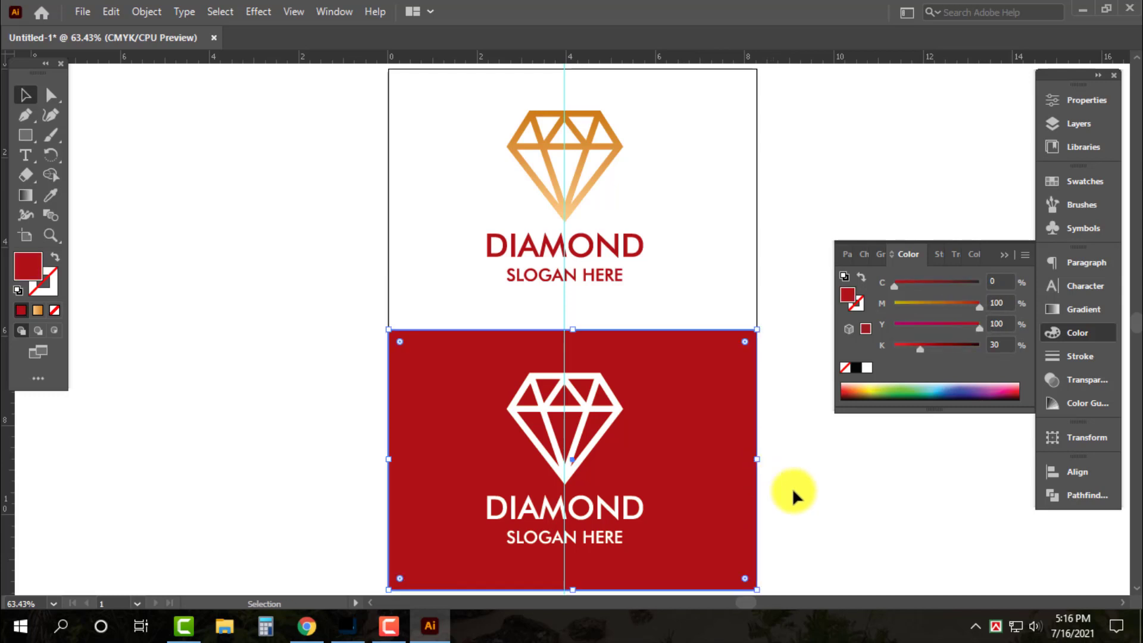
click(1011, 301)
text(50)
key(Tab)
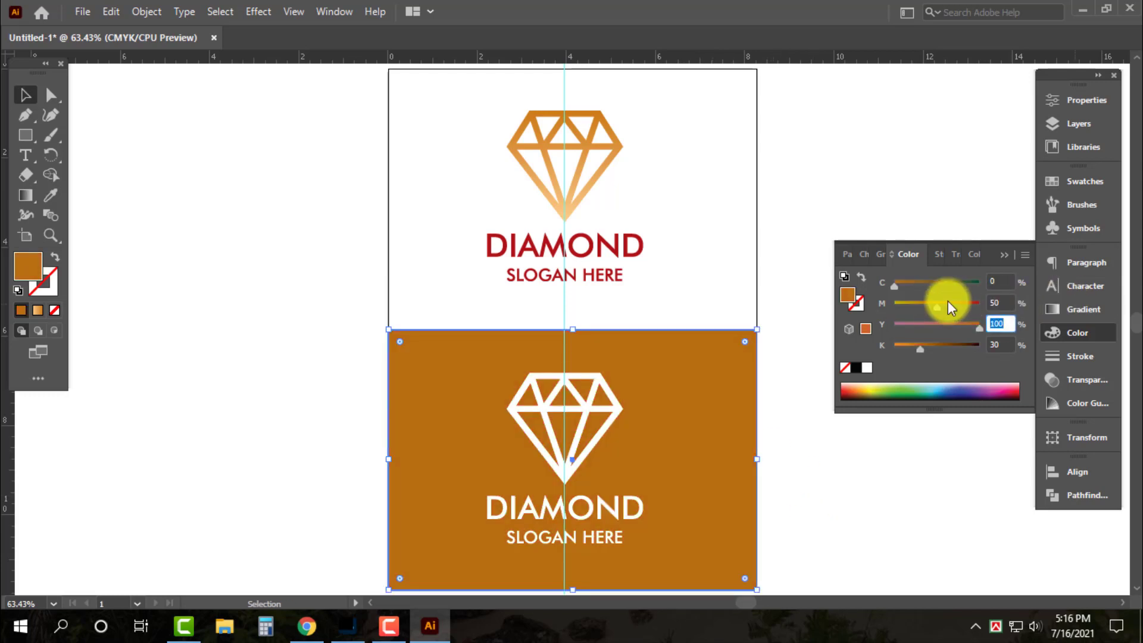
click(902, 449)
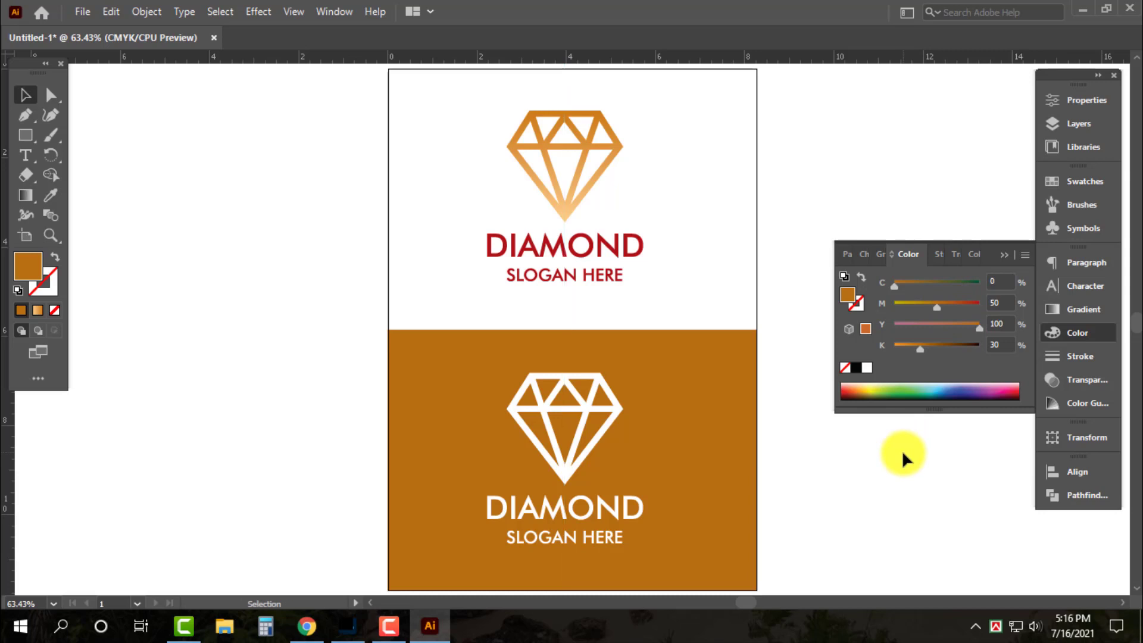
key(ctrl+z)
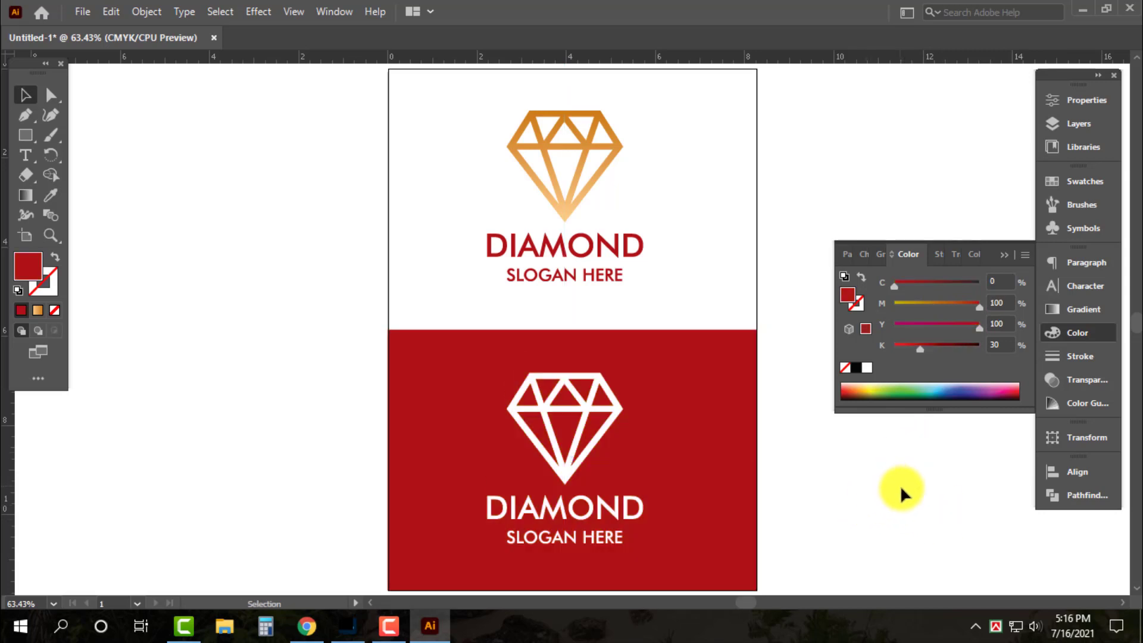